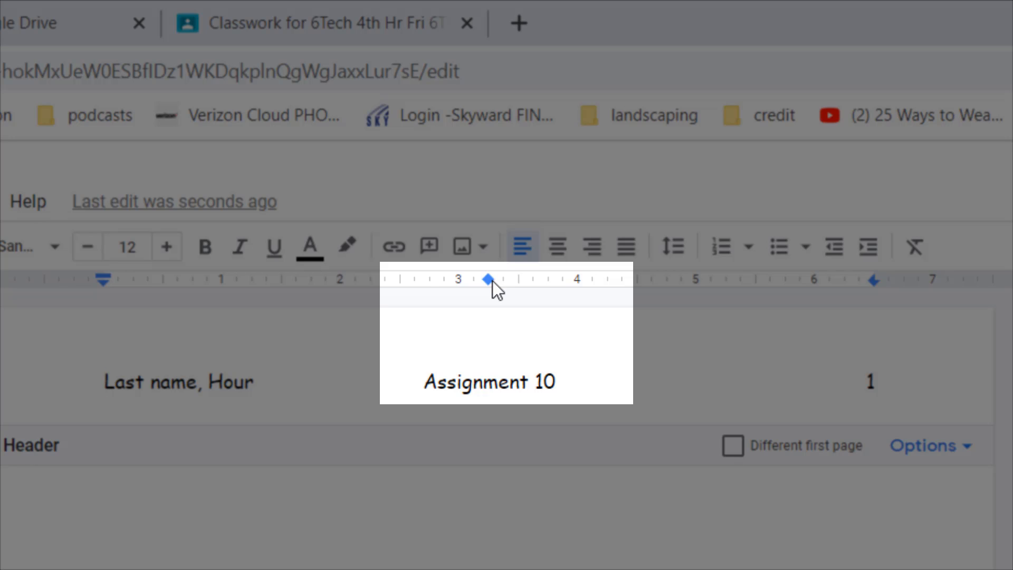
- Move the header's right tab-stop to the 6-inch mark on the ruler and return it to 6.5 inches
left_click_drag(488, 280, 489, 281)
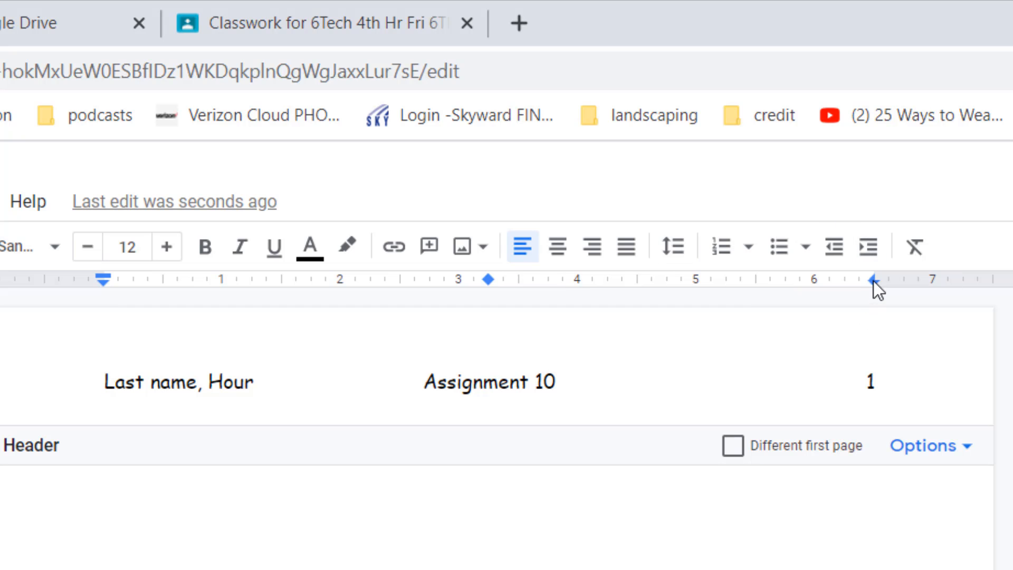
left_click_drag(873, 280, 816, 280)
right_click(818, 280)
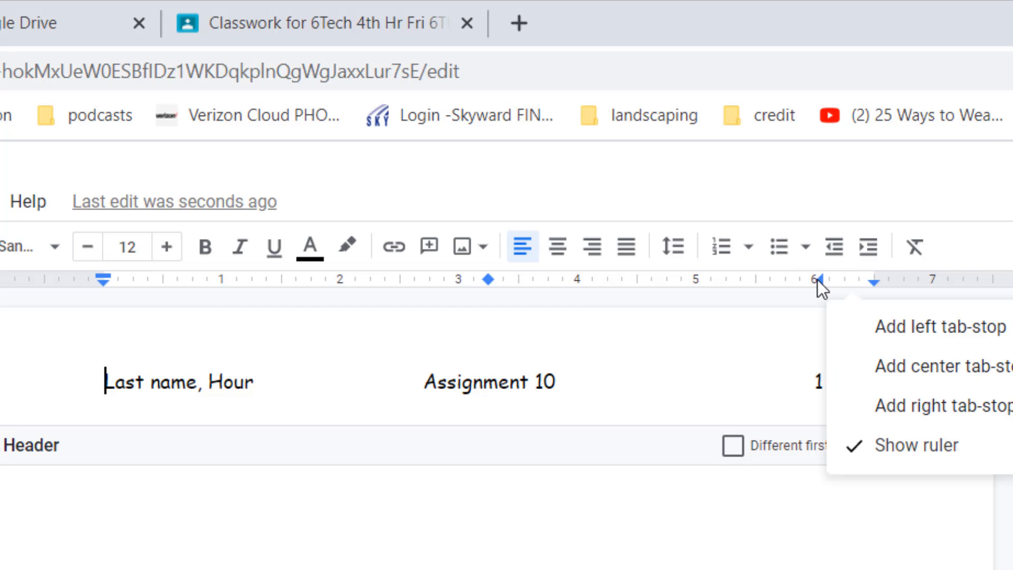
left_click_drag(817, 280, 868, 278)
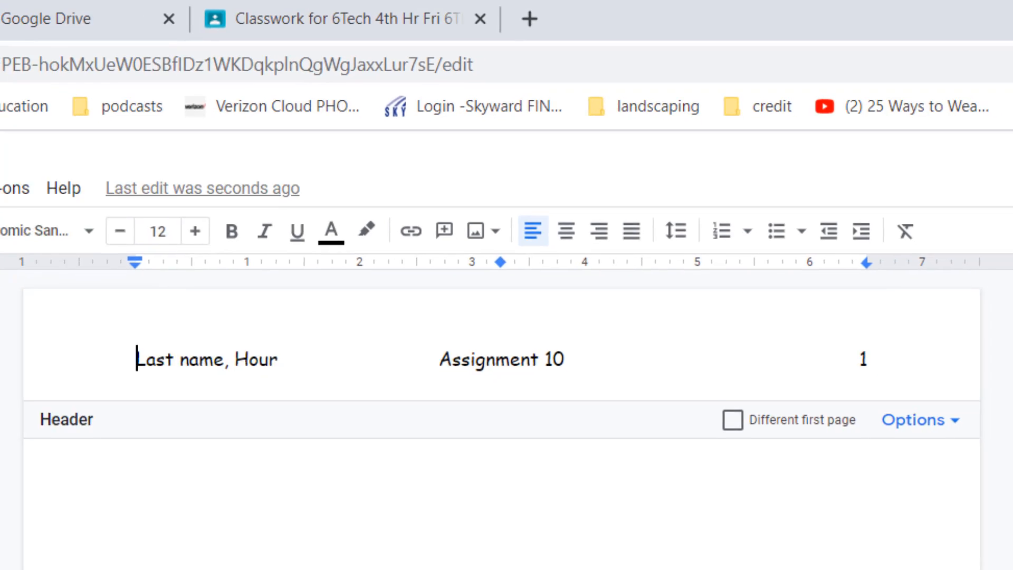
- Insert a table with two columns and five rows in the document body below the header
left_click(61, 122)
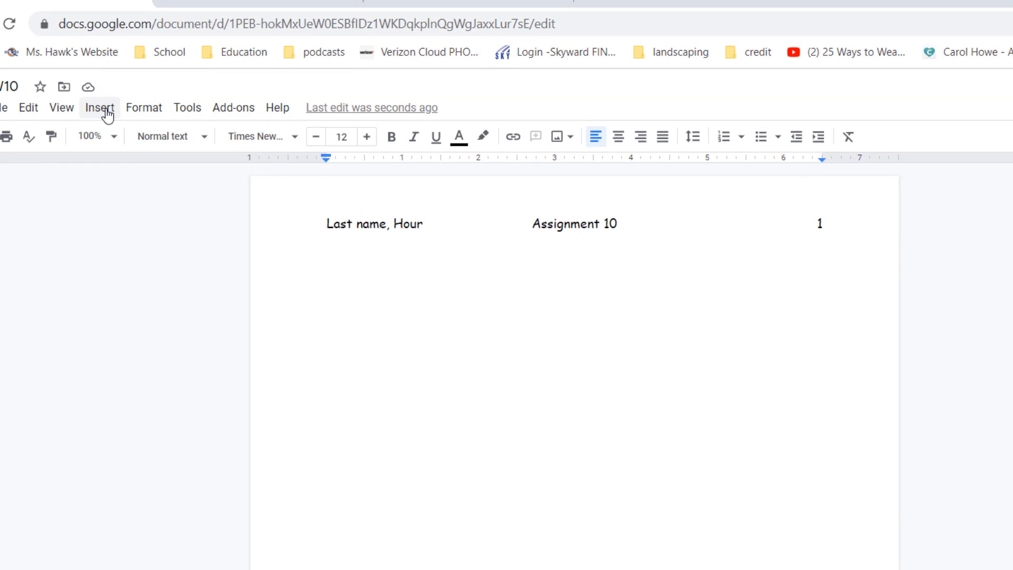
left_click(107, 113)
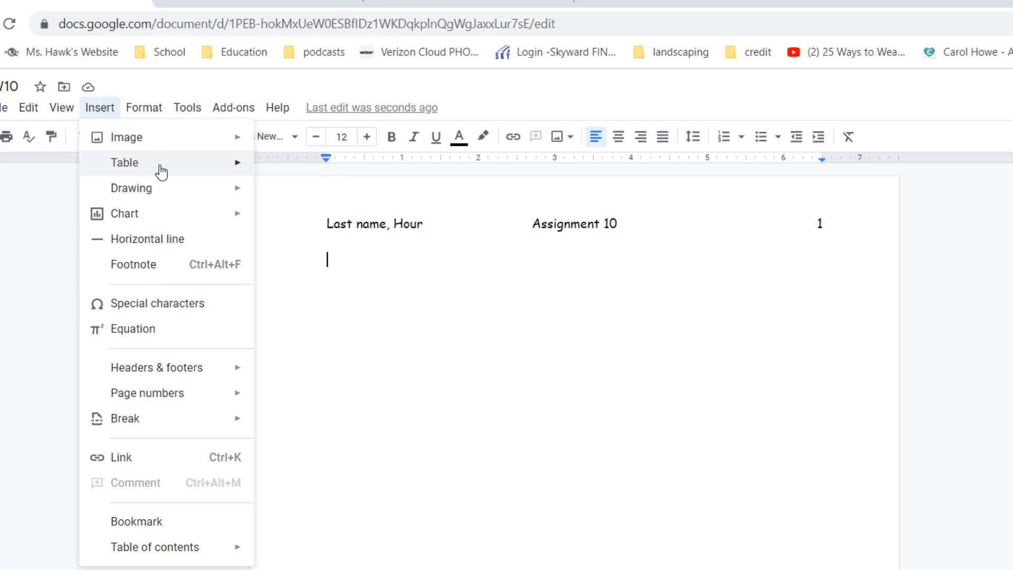
mouse_move(161, 173)
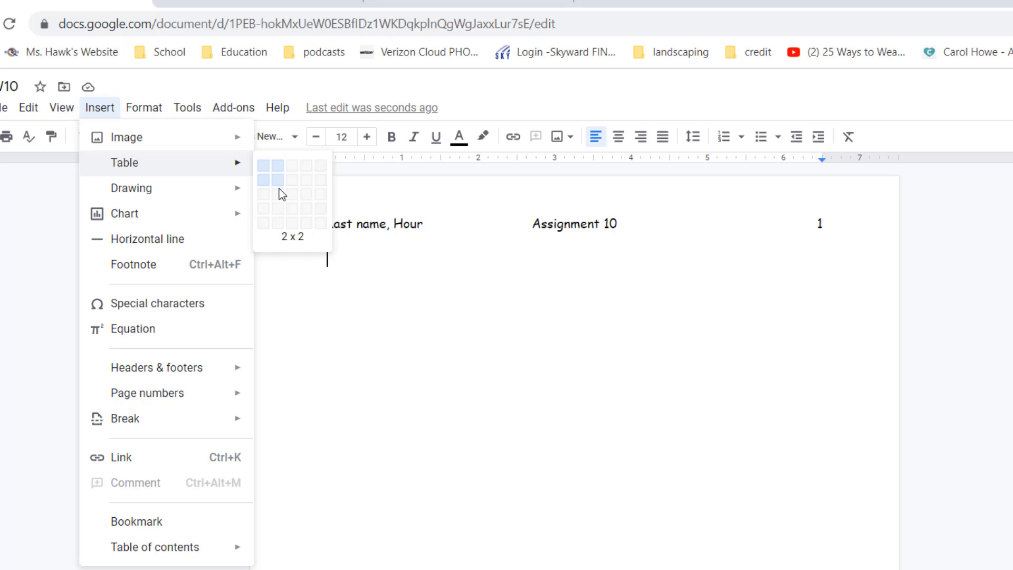
left_click(280, 226)
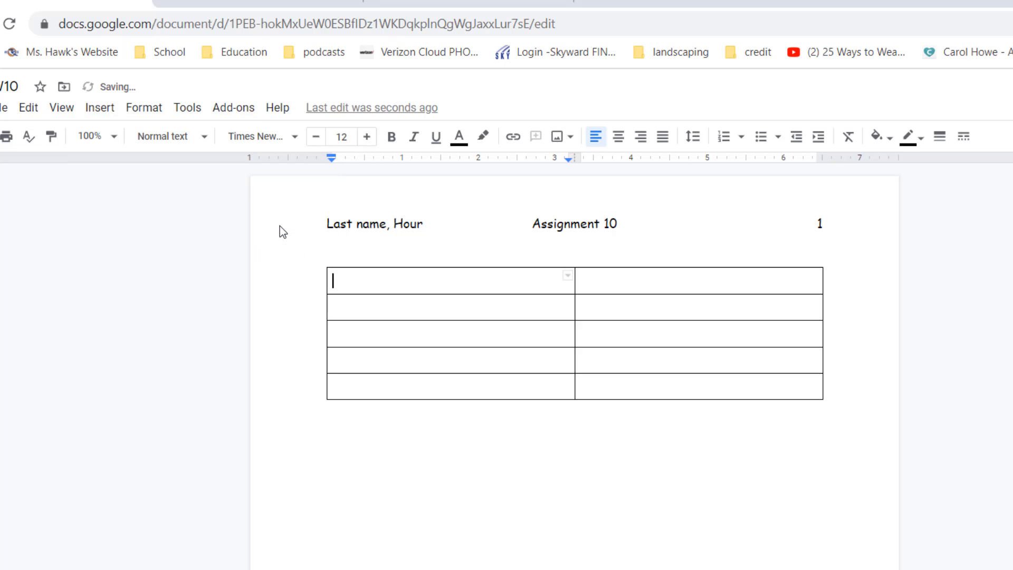
- Merge the two cells of the table's top row into one cell
left_click_drag(428, 283, 608, 287)
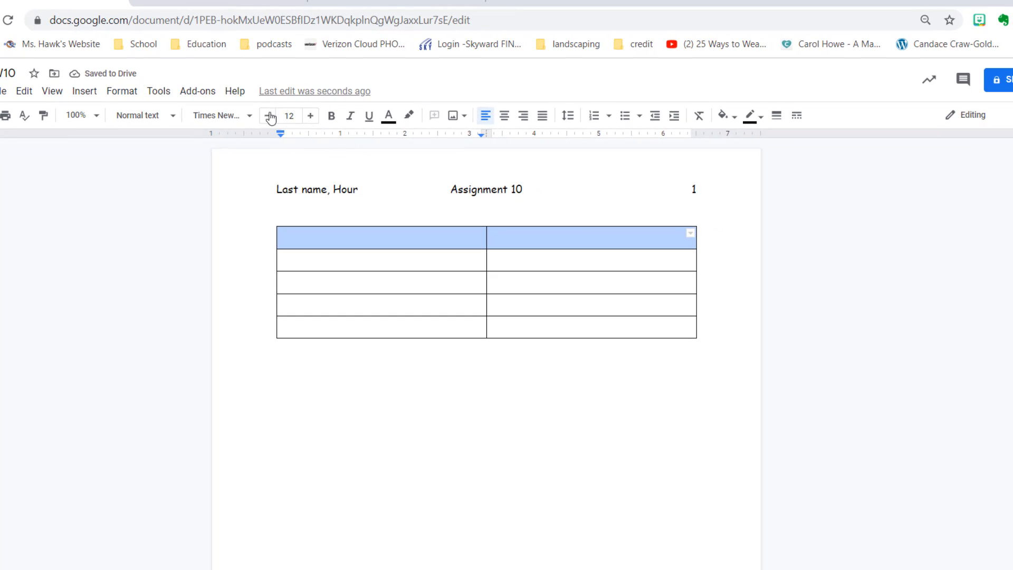
left_click(122, 92)
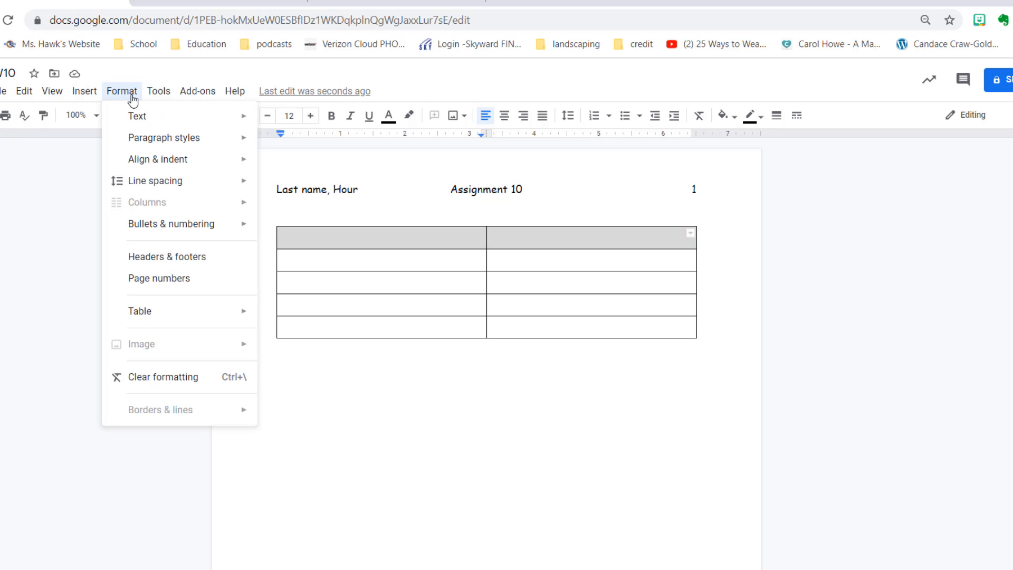
mouse_move(190, 315)
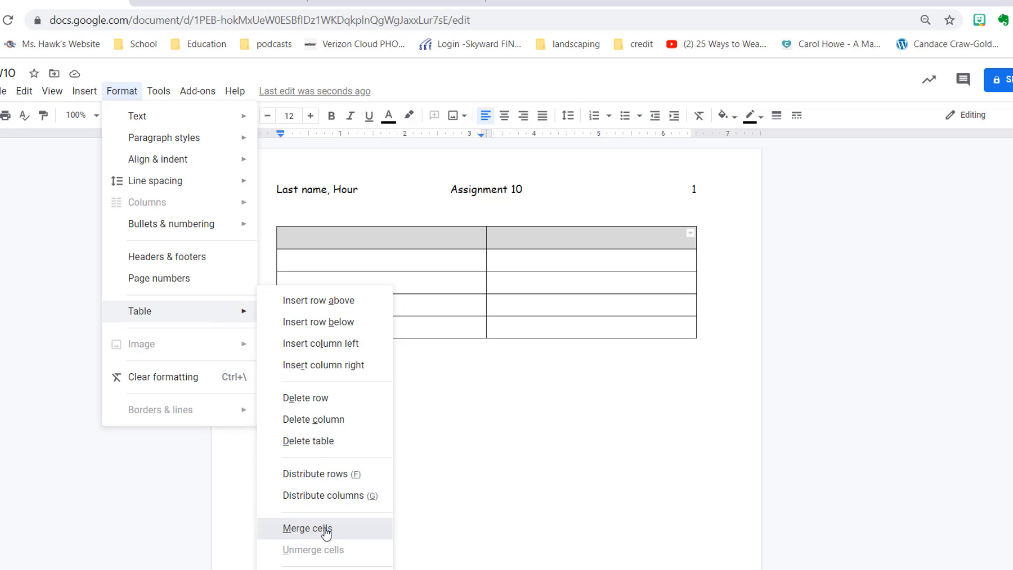
left_click(308, 528)
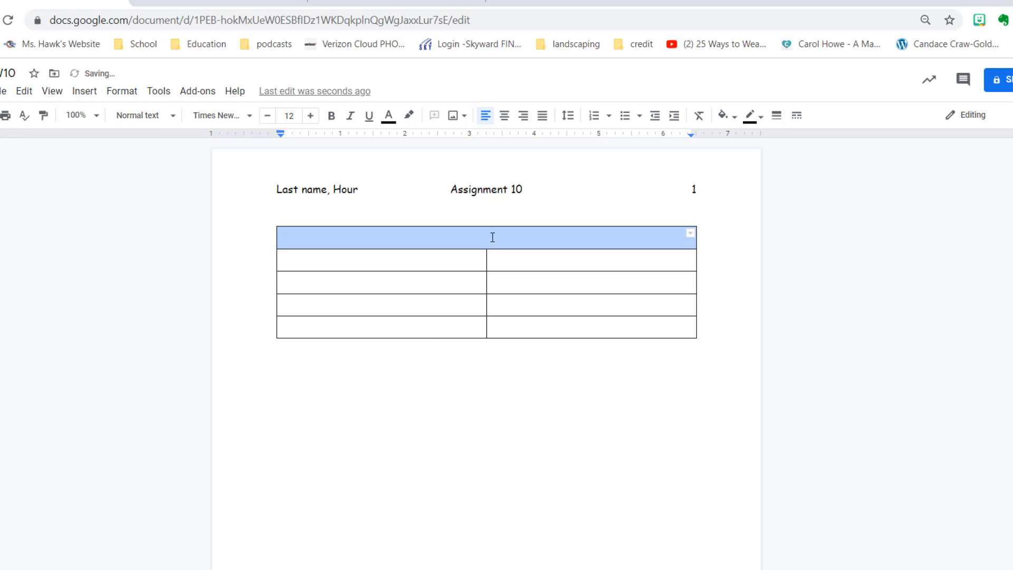
- Set the font of the entire table to Comic Sans MS
left_click(456, 233)
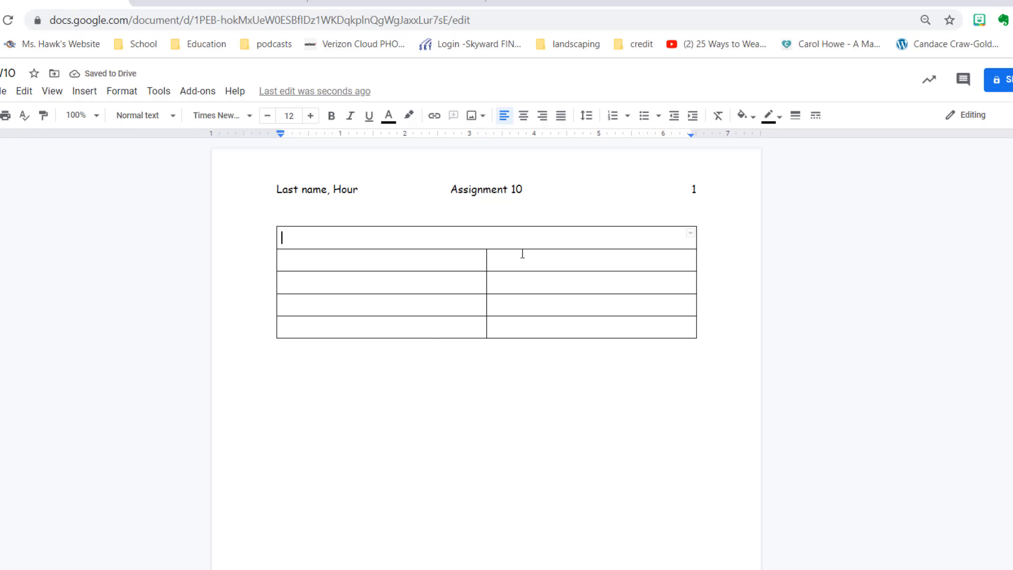
right_click(561, 330)
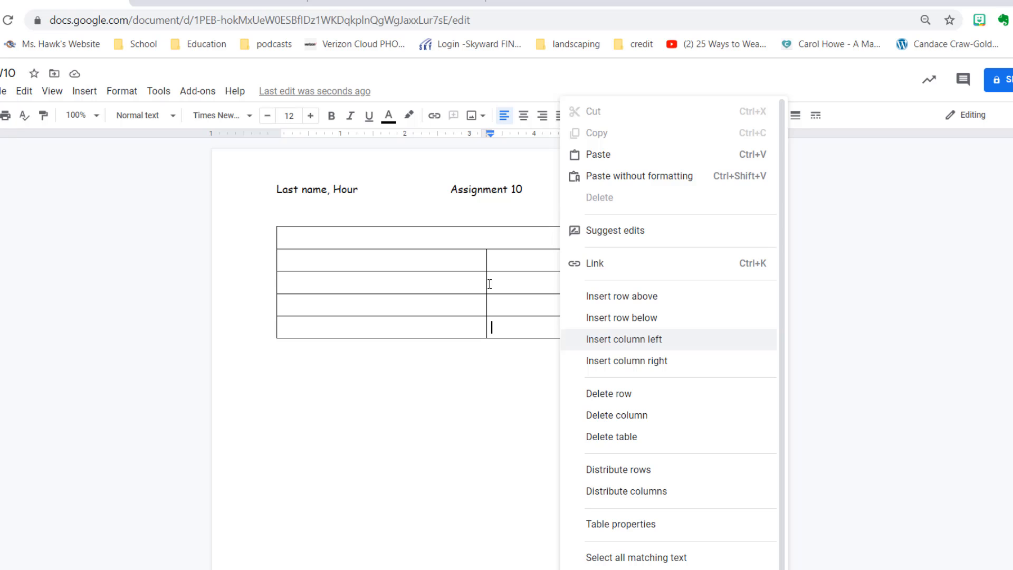
left_click(430, 239)
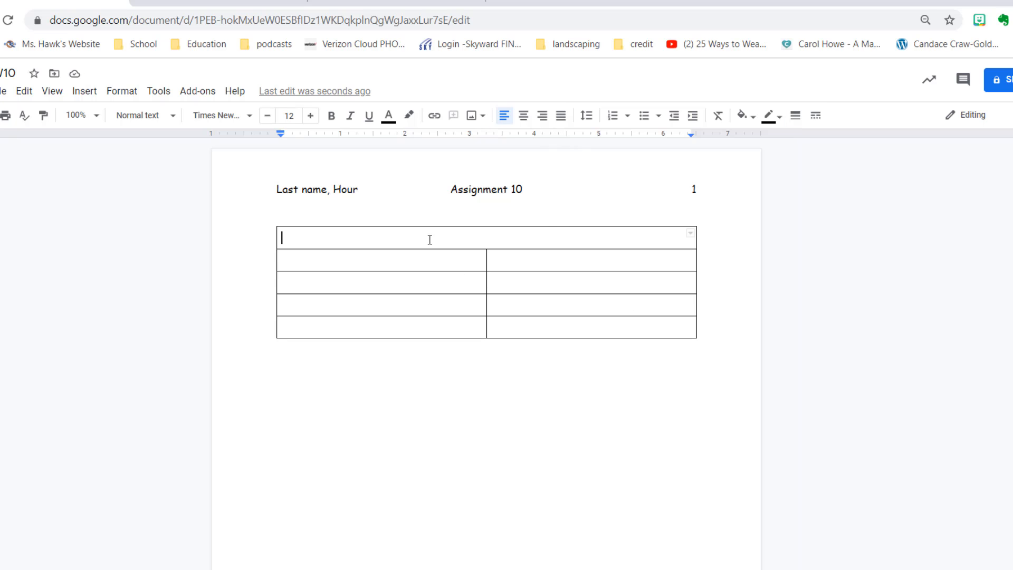
left_click_drag(430, 240, 564, 324)
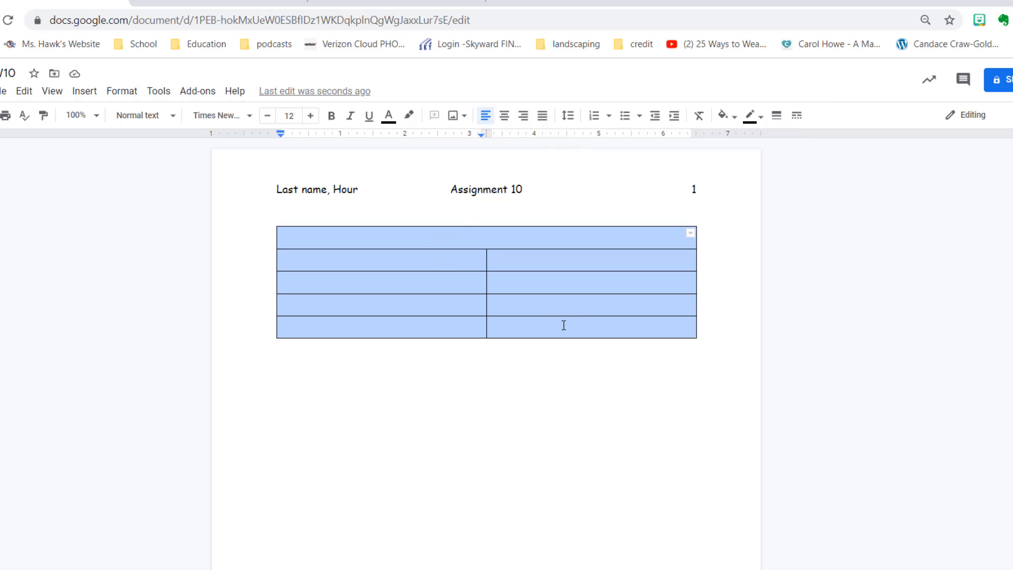
left_click(250, 117)
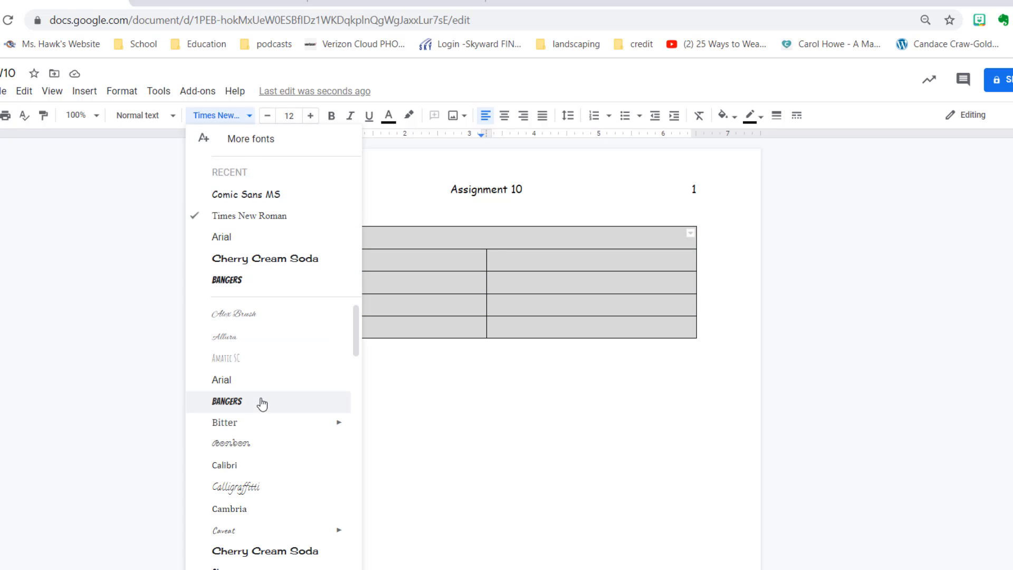
scroll(264, 404, "down", 2)
scroll(262, 405, "down", 3)
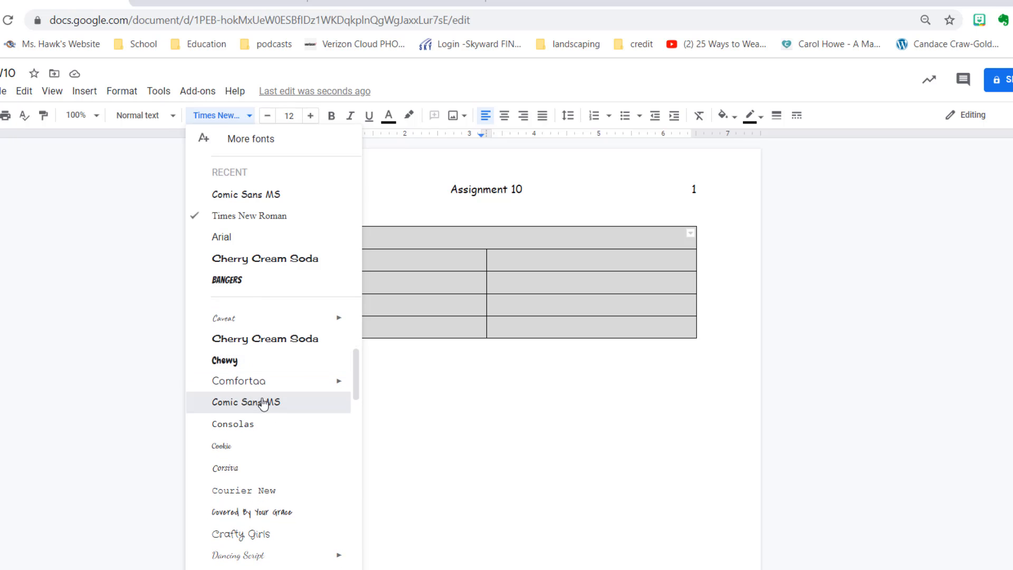
left_click(262, 404)
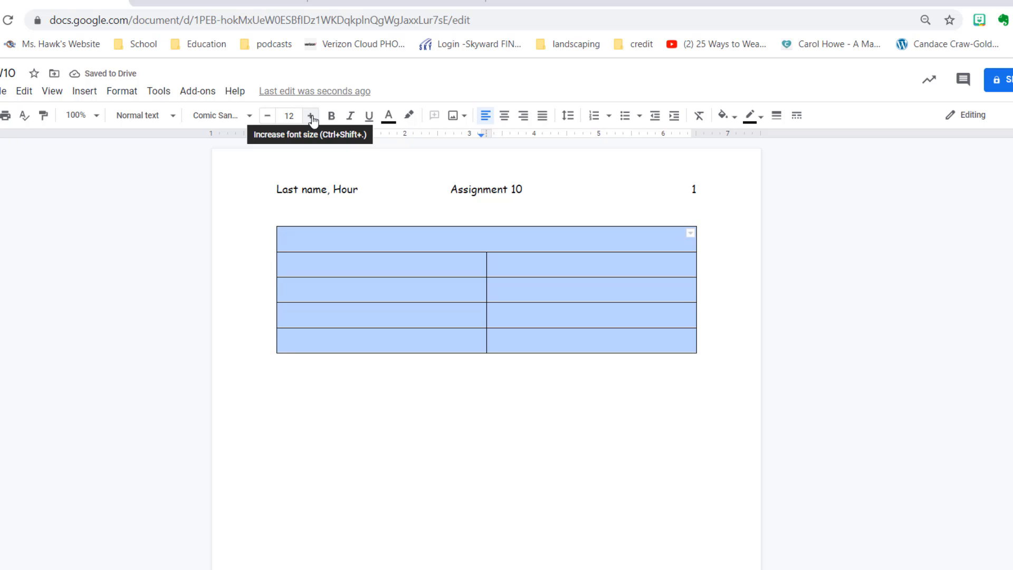
- Enter the centered, bold title "LA VALENTA COUNTRY INN" in the merged top row
left_click(412, 245)
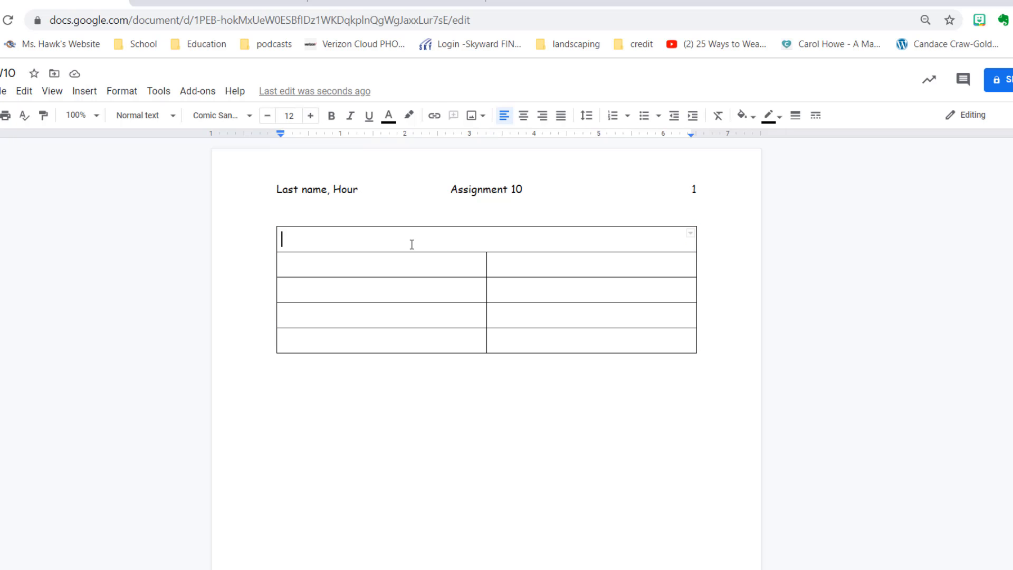
left_click(524, 116)
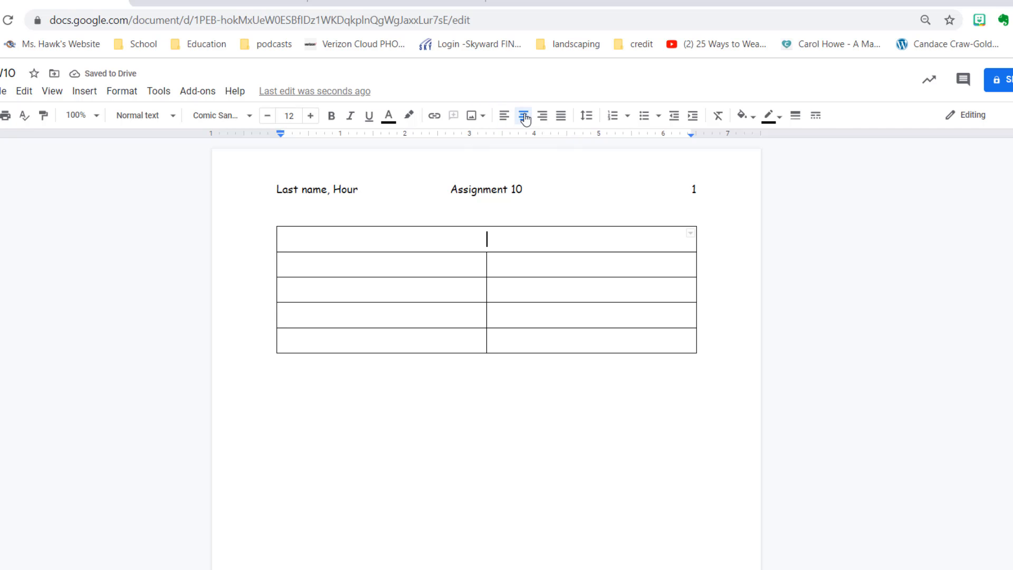
key("ctrl+b")
type("LA ")
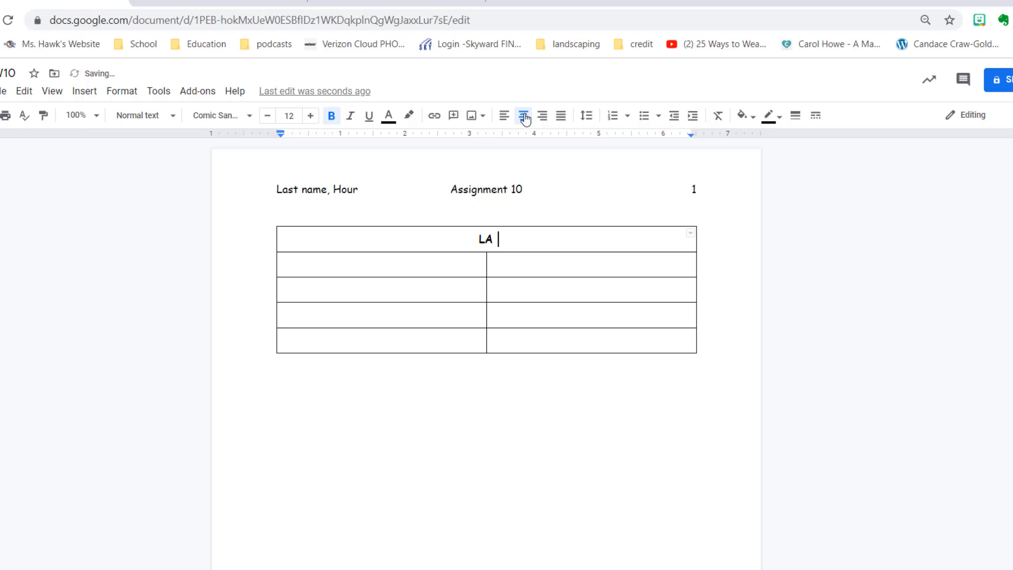
type("VALENTA COUNTRY INN")
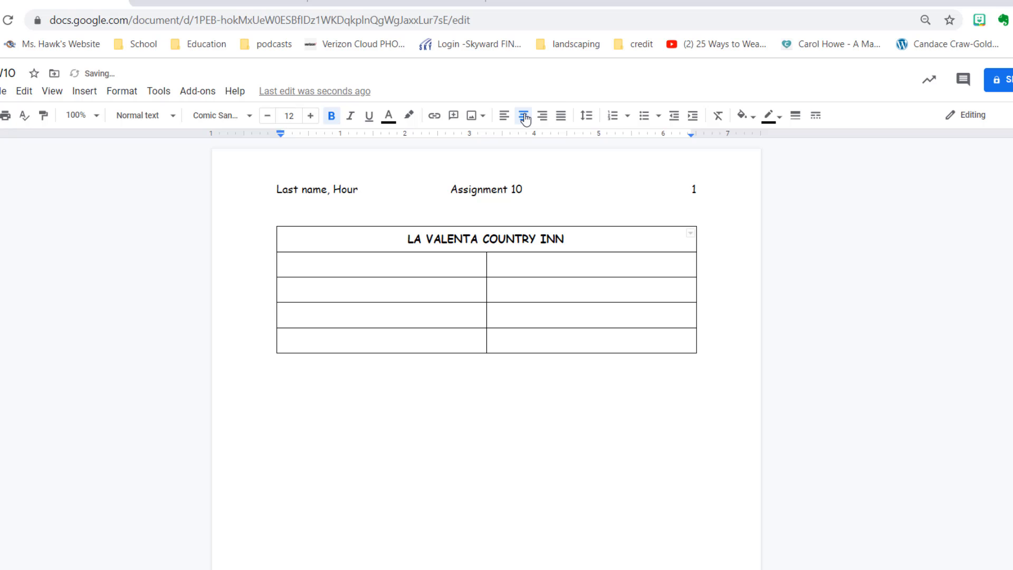
- Make both cells of the table's second row bold and centered
key("Tab")
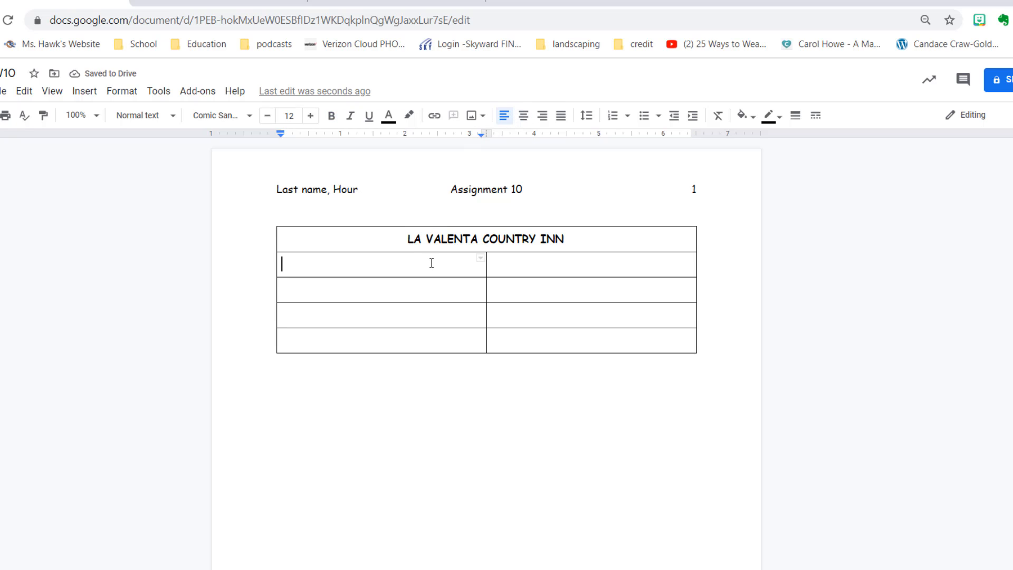
left_click_drag(436, 262, 539, 265)
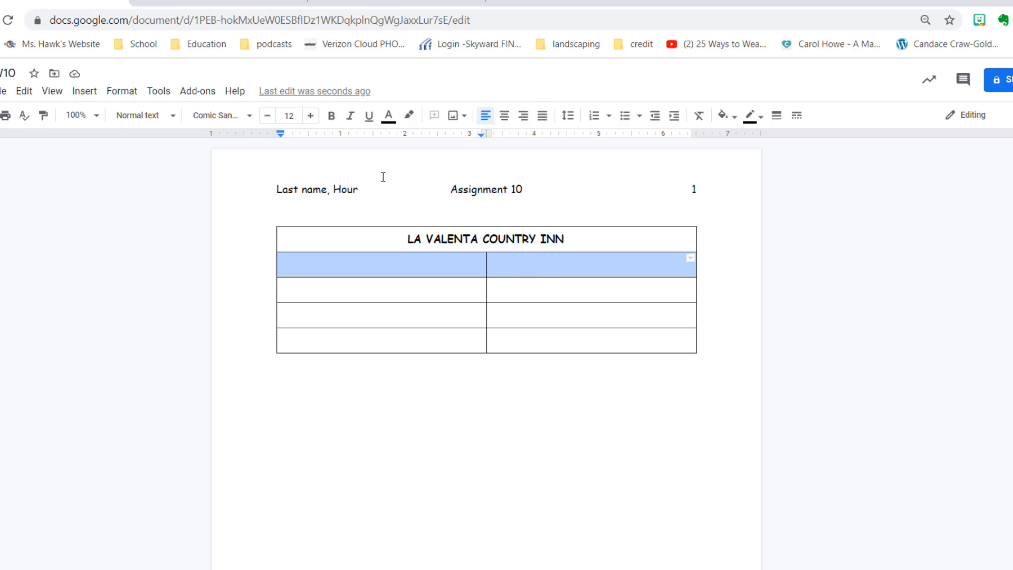
left_click(332, 121)
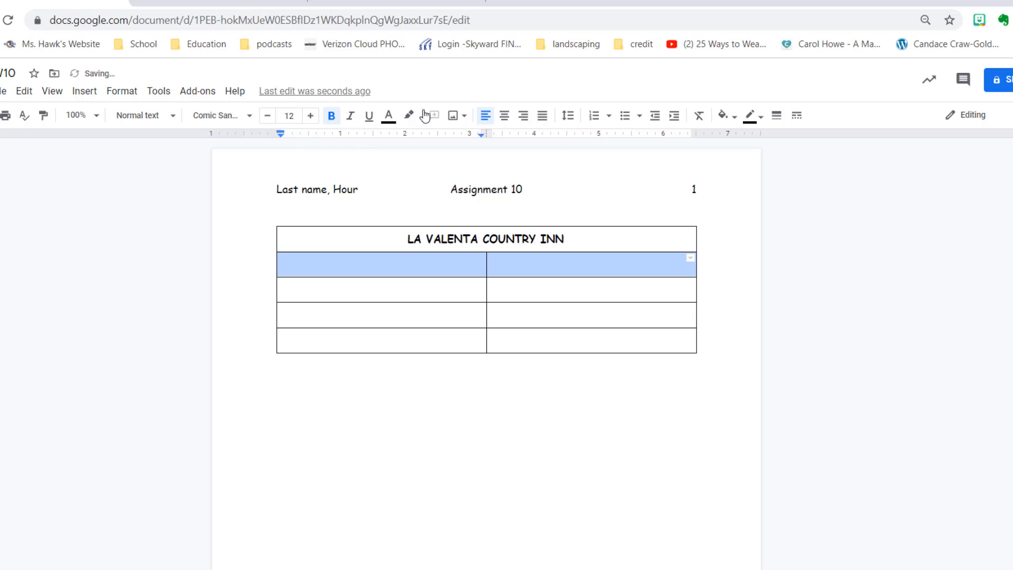
left_click(504, 117)
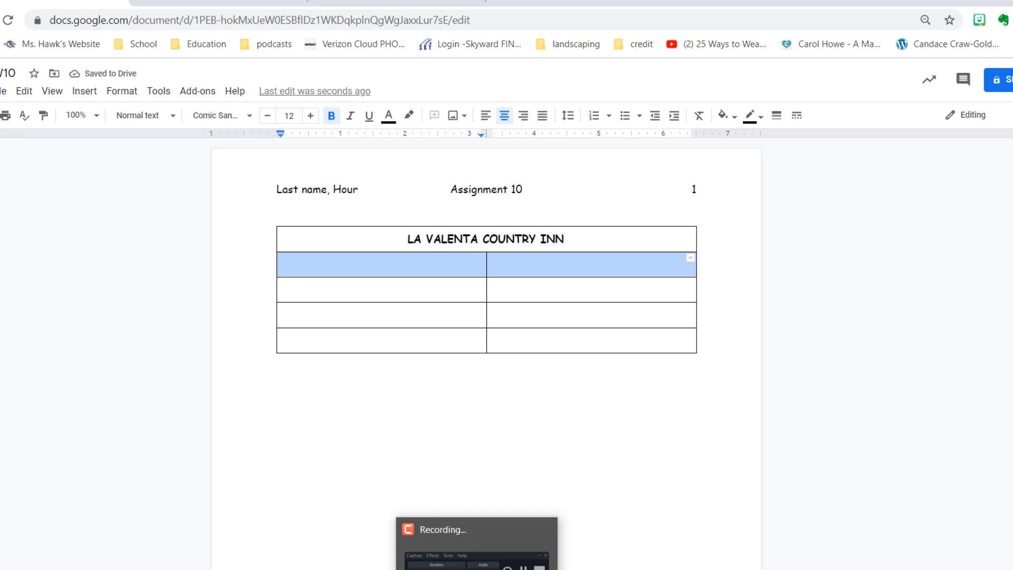
left_click(477, 567)
left_click(477, 567)
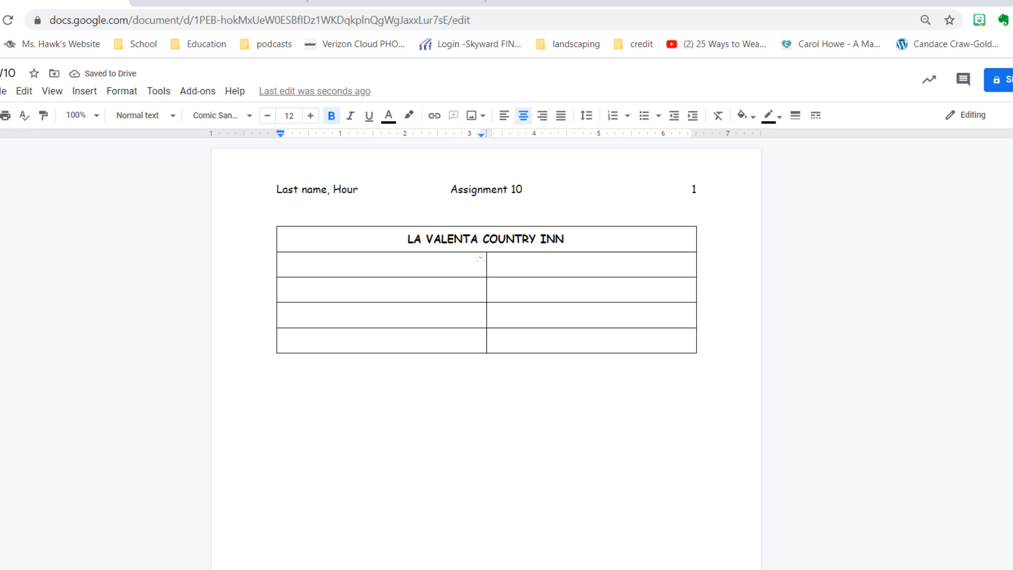
- Enter the column headings "Appetizers" and "Soups and Breads" in the table's second row
type("Appetizers")
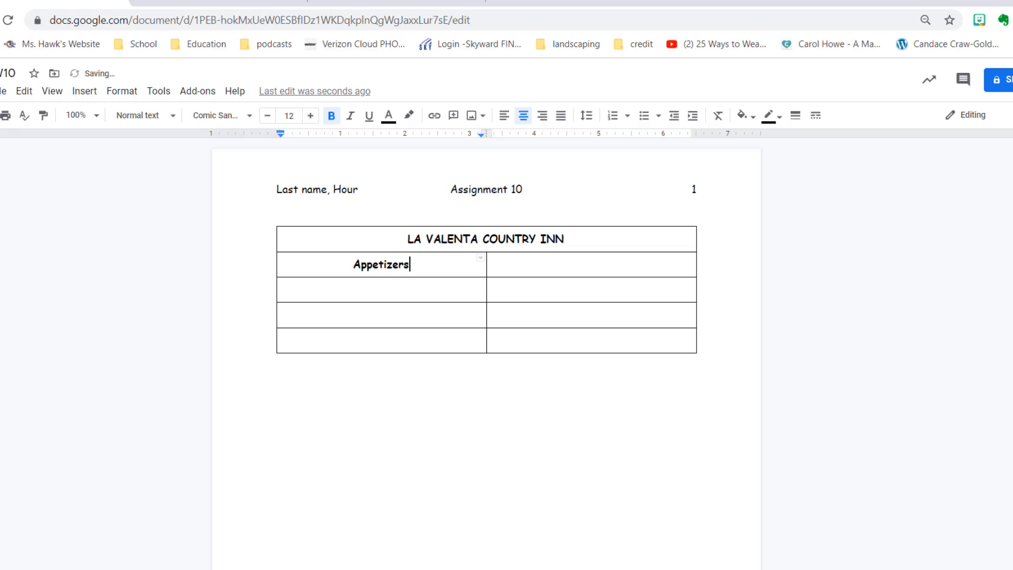
key("Tab")
type("Soups and Breads")
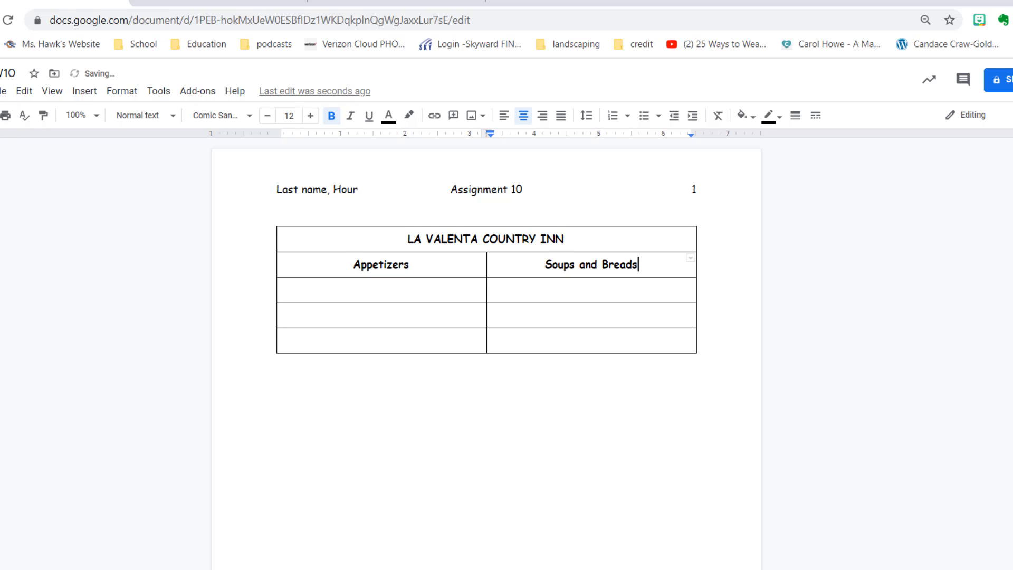
- List "Smoked Salmon and Dill" and "Grilled Spinach Pampano" on separate lines in the cell below Appetizers
key("Tab")
type("Smoked")
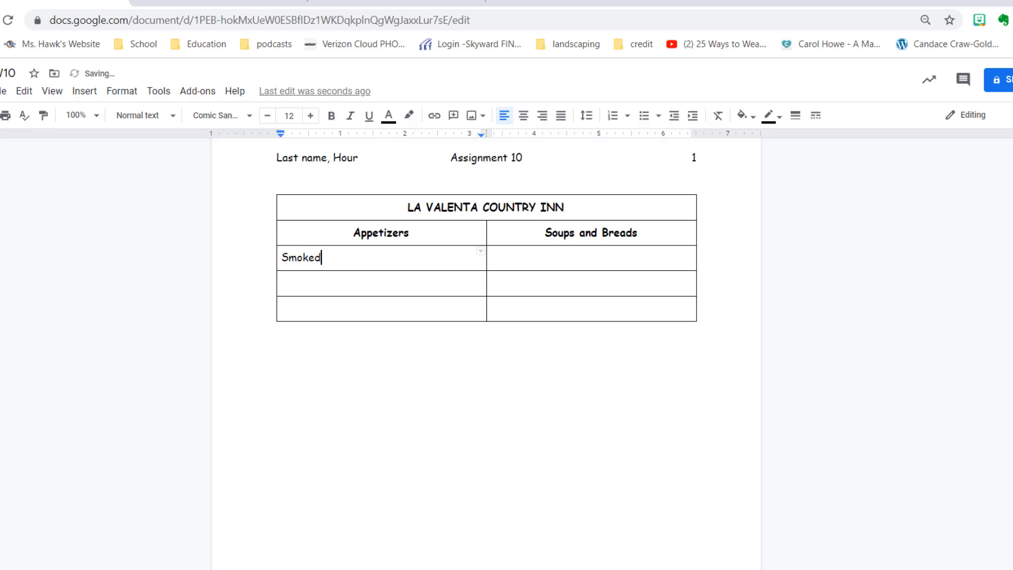
type(" Salmon and Dill")
key("Return")
scroll(486, 348, "down", 1)
type("Gro;")
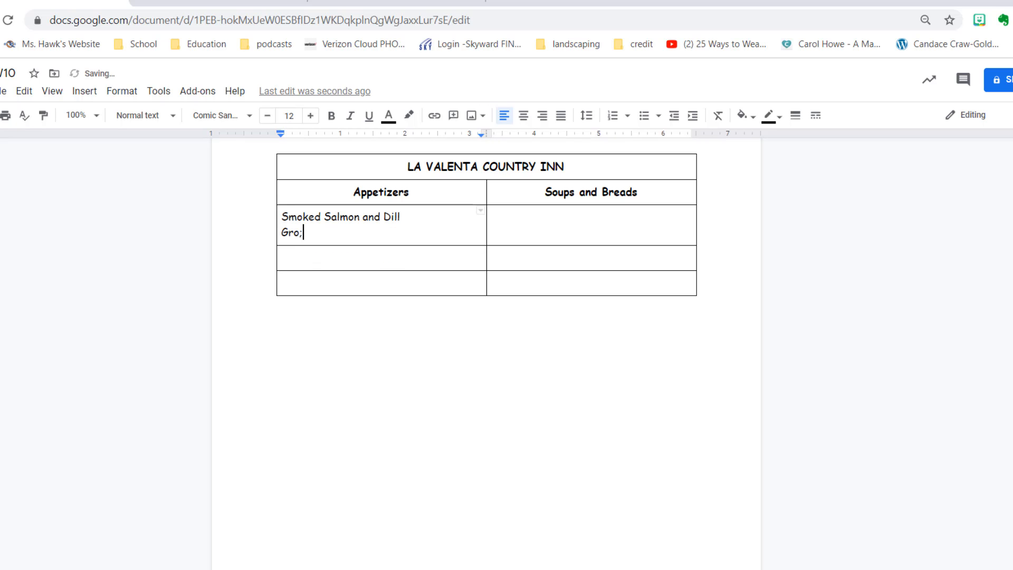
type(";")
key("BackSpace")
key("BackSpace")
key("BackSpace")
type("illed Sinach")
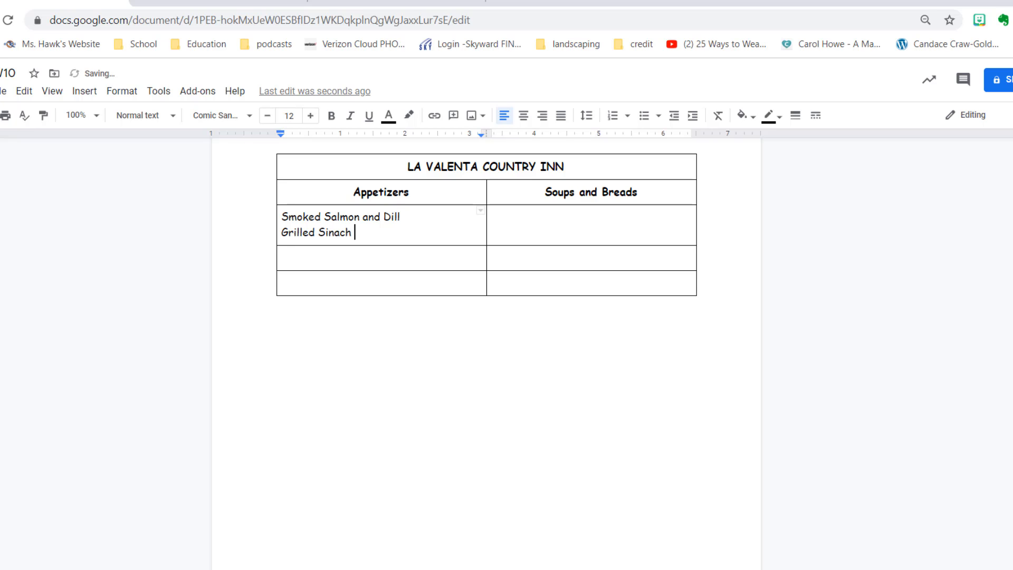
key("BackSpace")
key("BackSpace")
key("BackSpace")
key("BackSpace")
key("BackSpace")
type("pinach Pampano")
- Right-align the cell below the Soups and Breads heading
key("Tab")
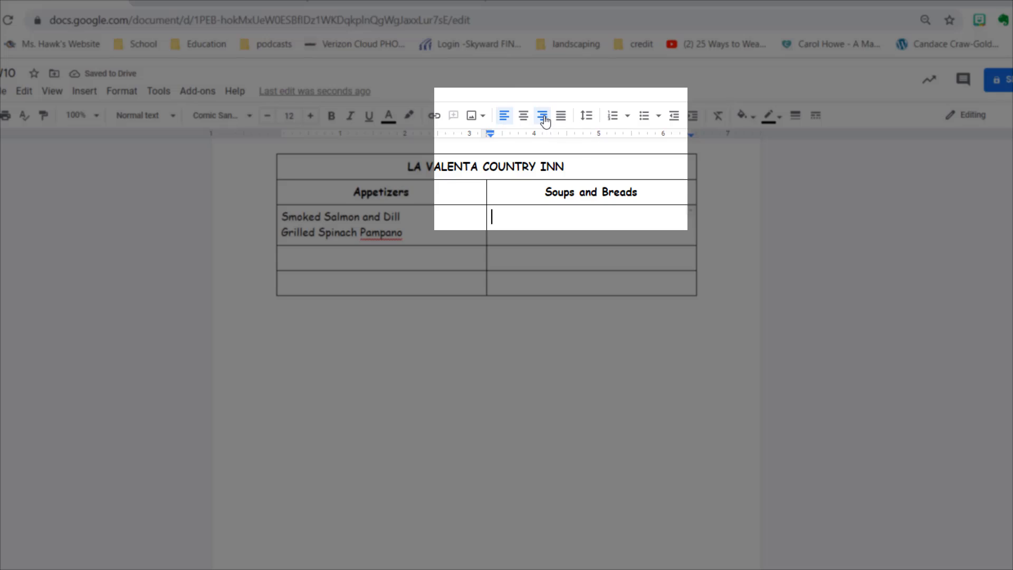
left_click(544, 116)
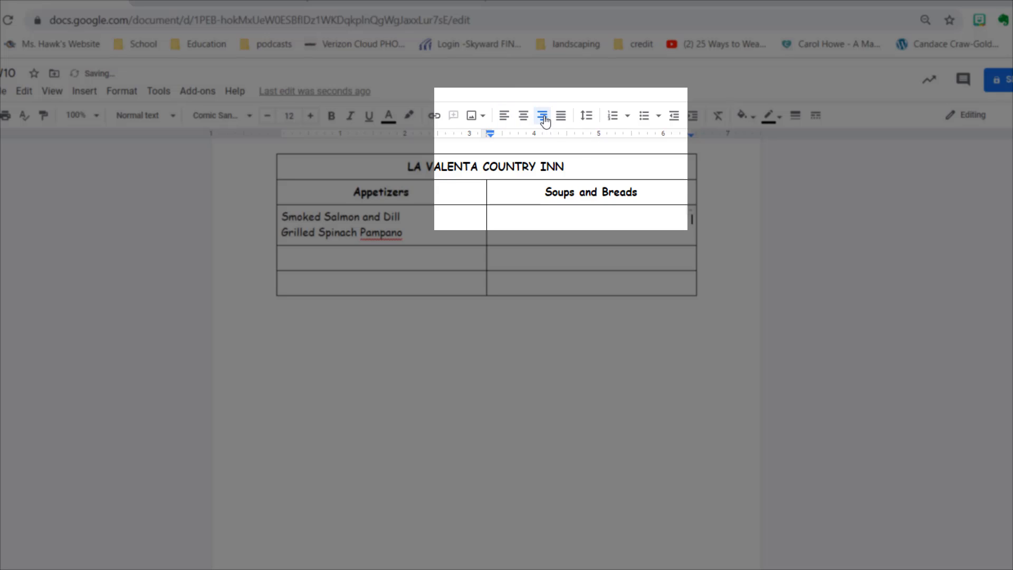
scroll(511, 405, "up", 1)
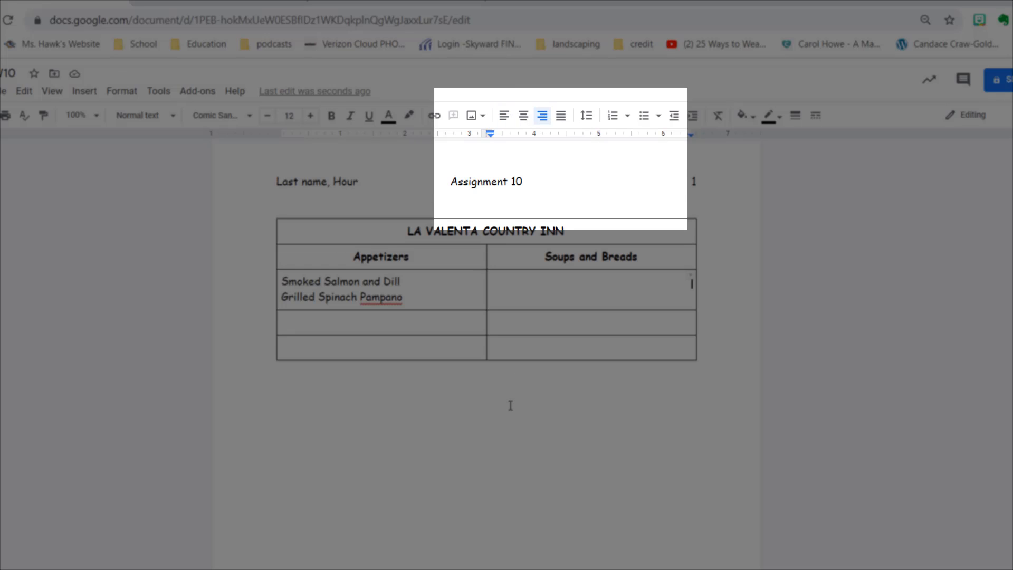
- List "Tropical Oyster Soup" and "Sweet Basil Muffins" on separate lines in the cell below Soups and Breads
type("Tropical Oyst")
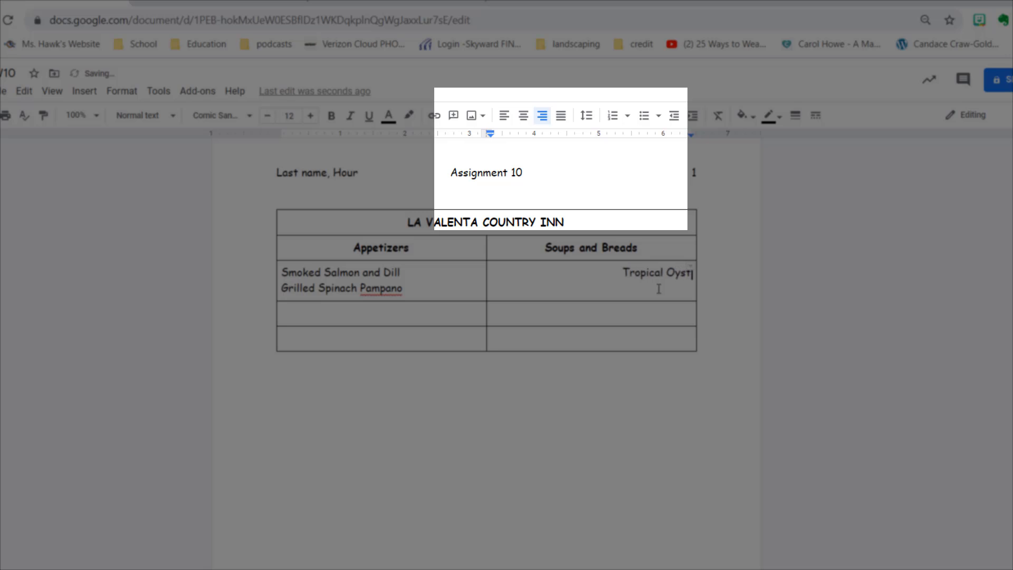
type("er Soup")
key("Return")
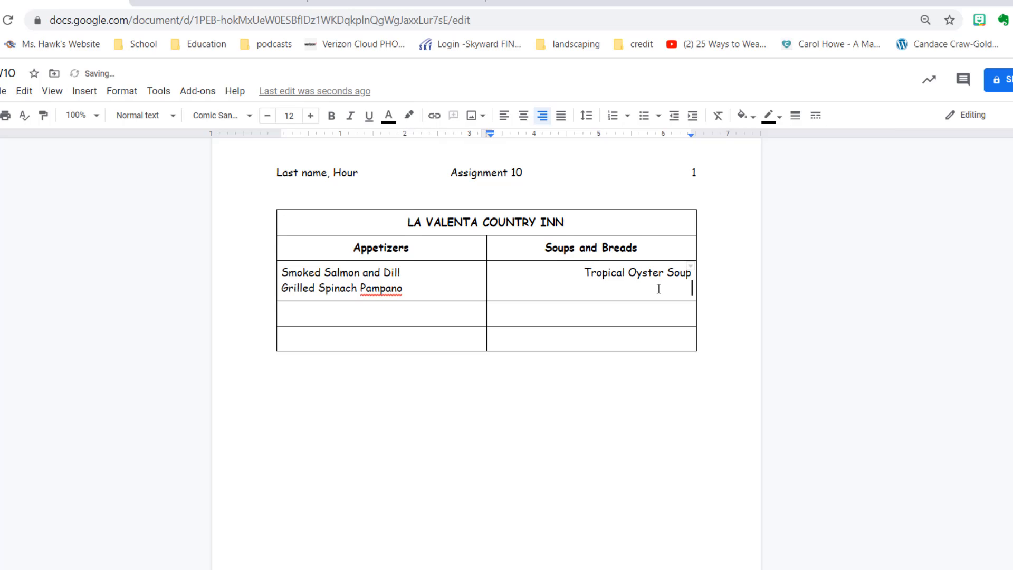
type("Swe")
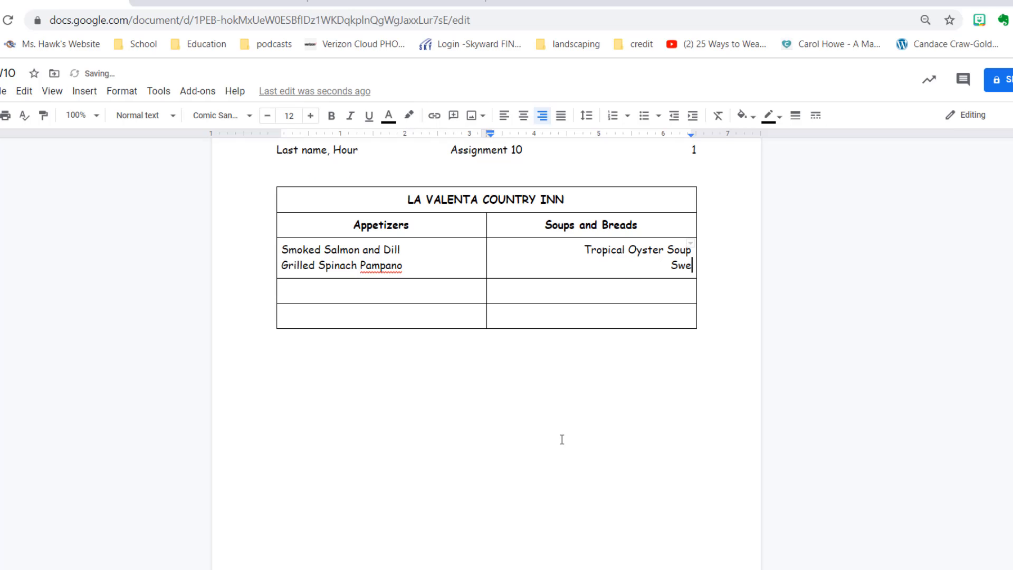
type("et Basil Muffins")
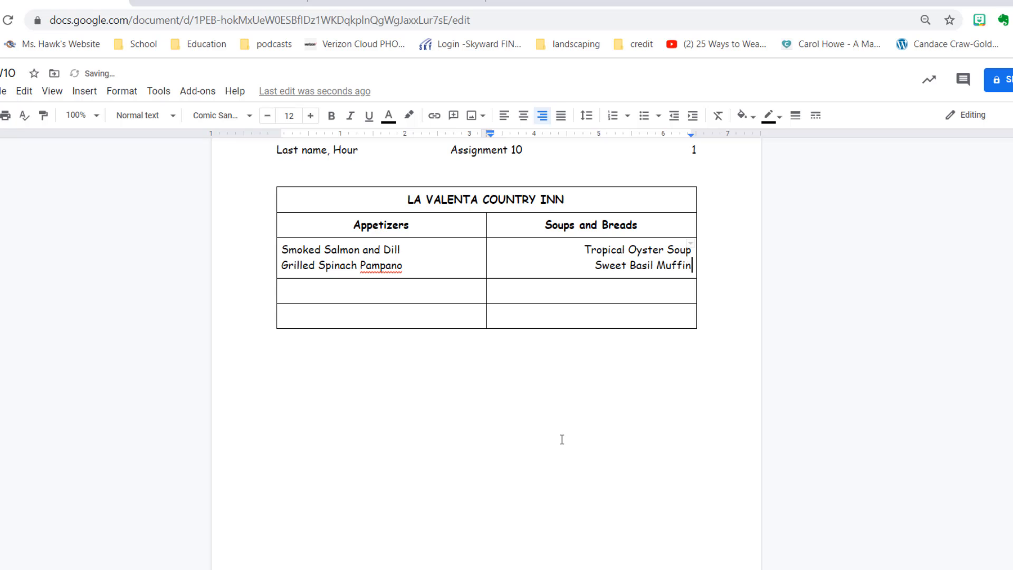
- Make both cells of the table's fourth row centered and bold
left_click(427, 292)
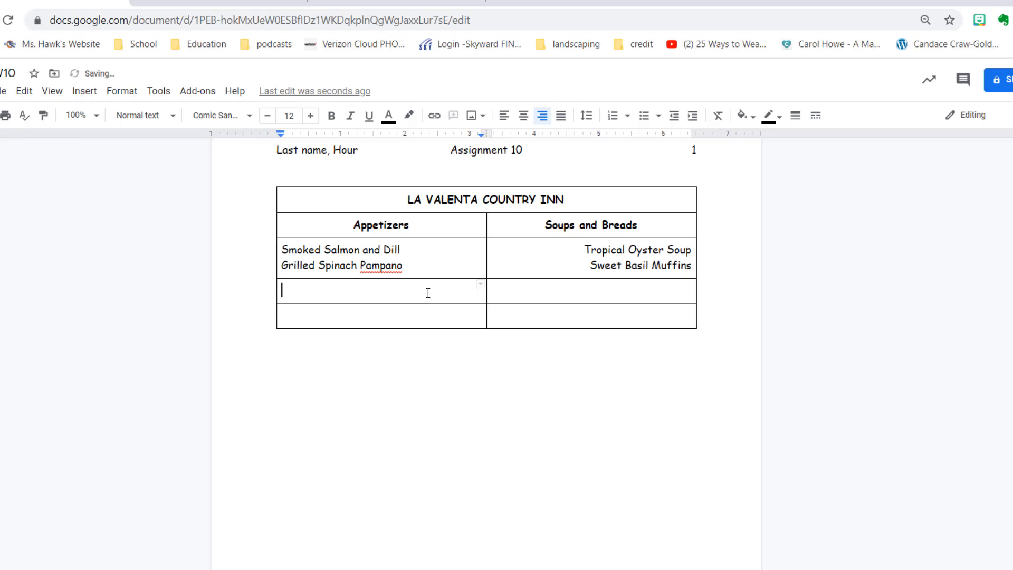
left_click_drag(447, 291, 515, 285)
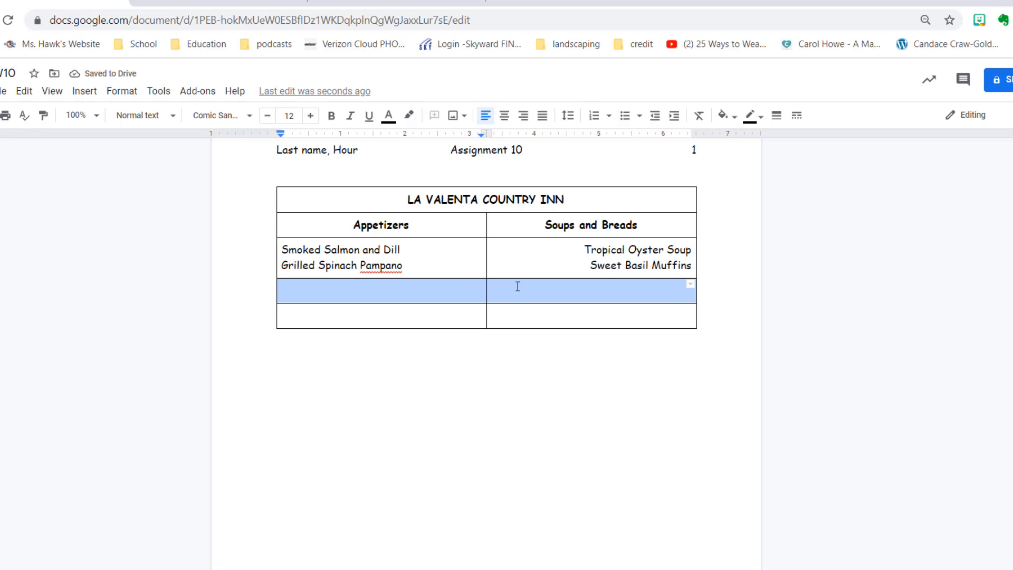
left_click(504, 120)
left_click(332, 116)
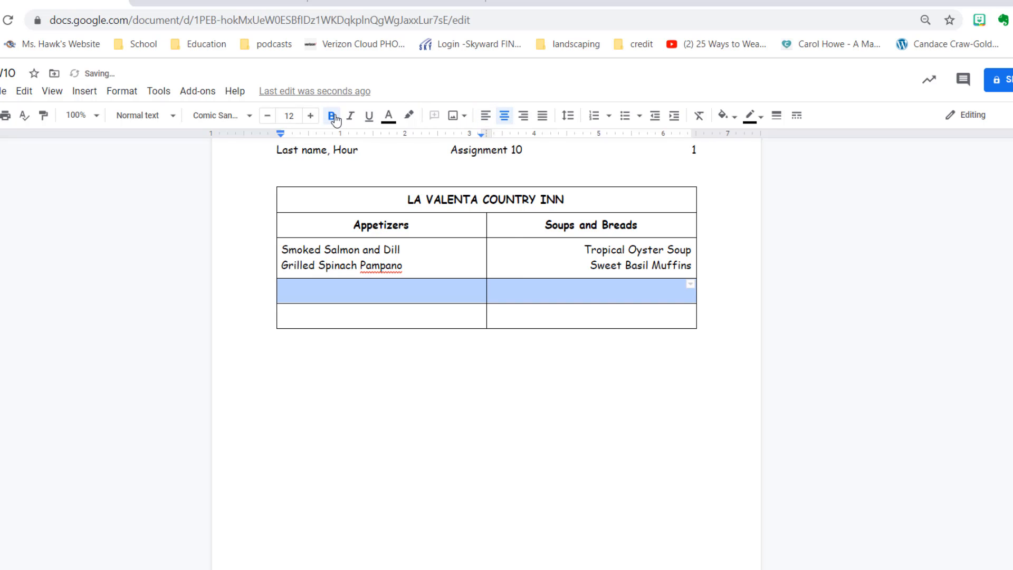
- Enter the heading "Main Entrée" in the fourth row's first cell, inserting the é from the French set of the Easy Accents add-on
left_click(414, 293)
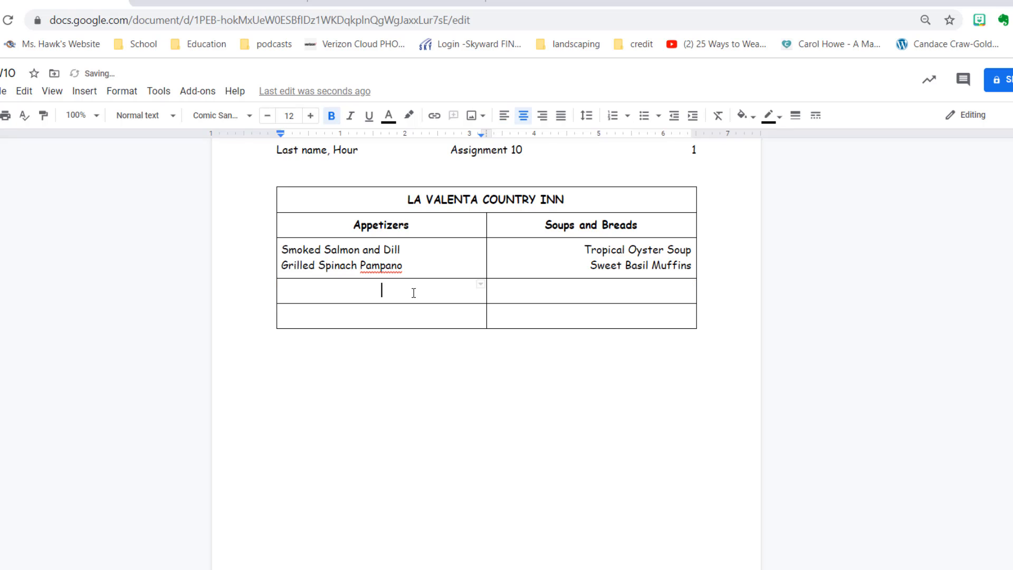
scroll(382, 441, "down", 2)
type("Main Entr")
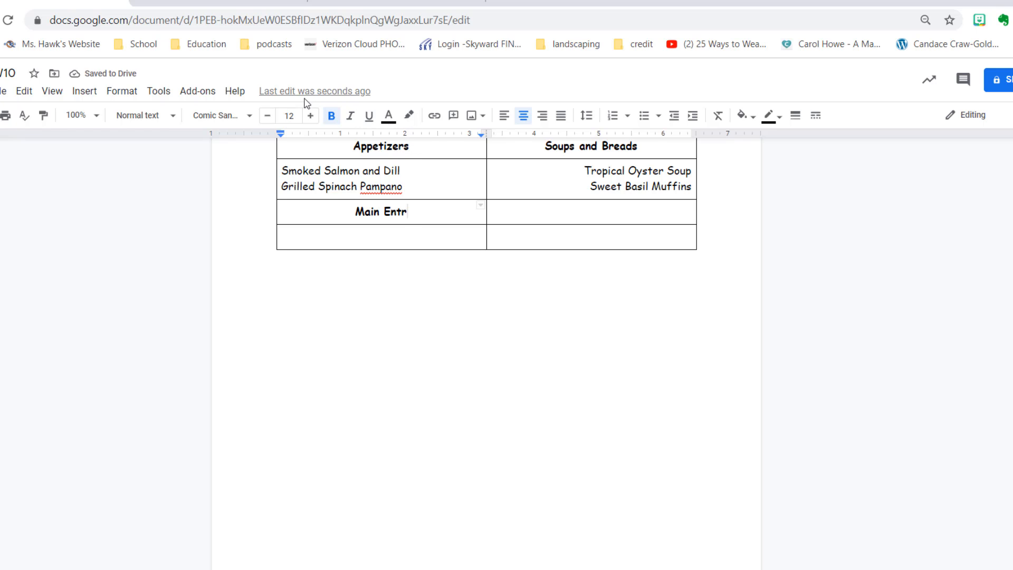
left_click(198, 91)
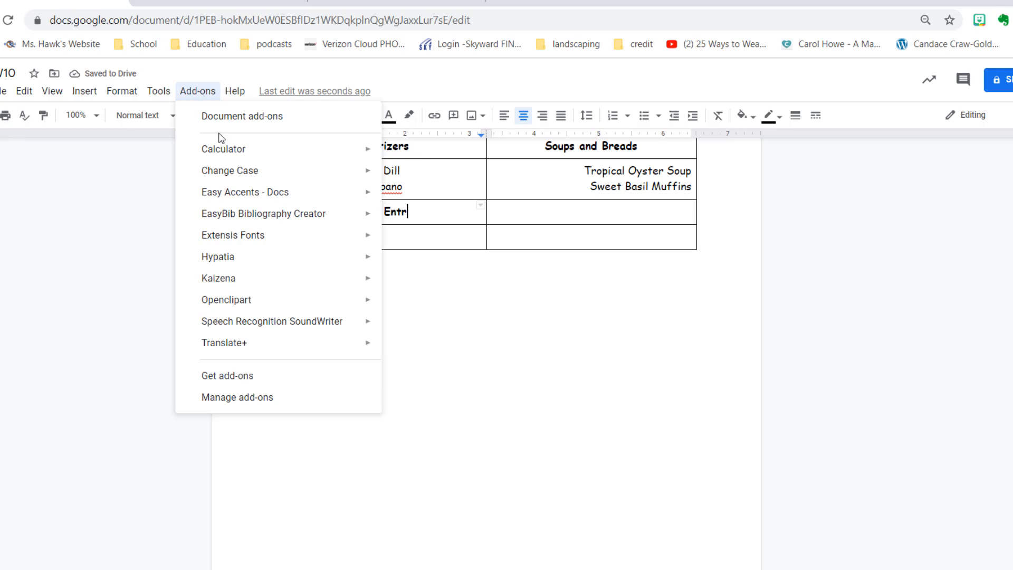
mouse_move(372, 196)
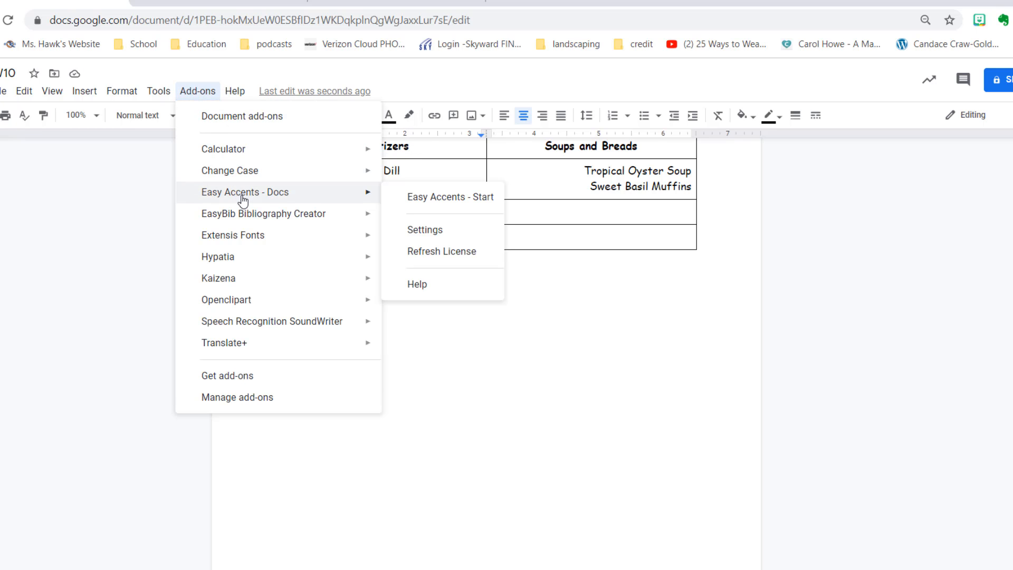
left_click(426, 197)
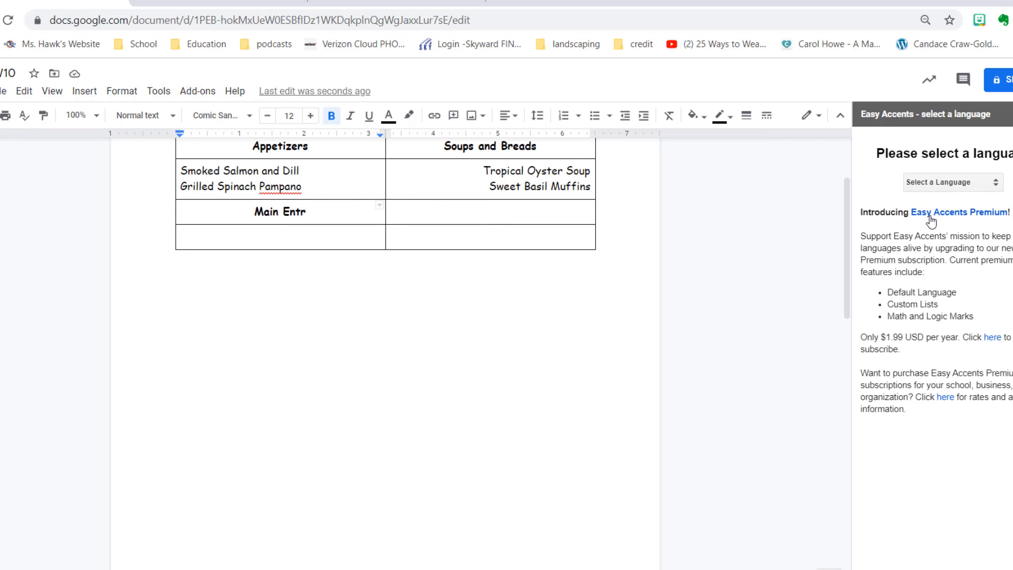
left_click(959, 182)
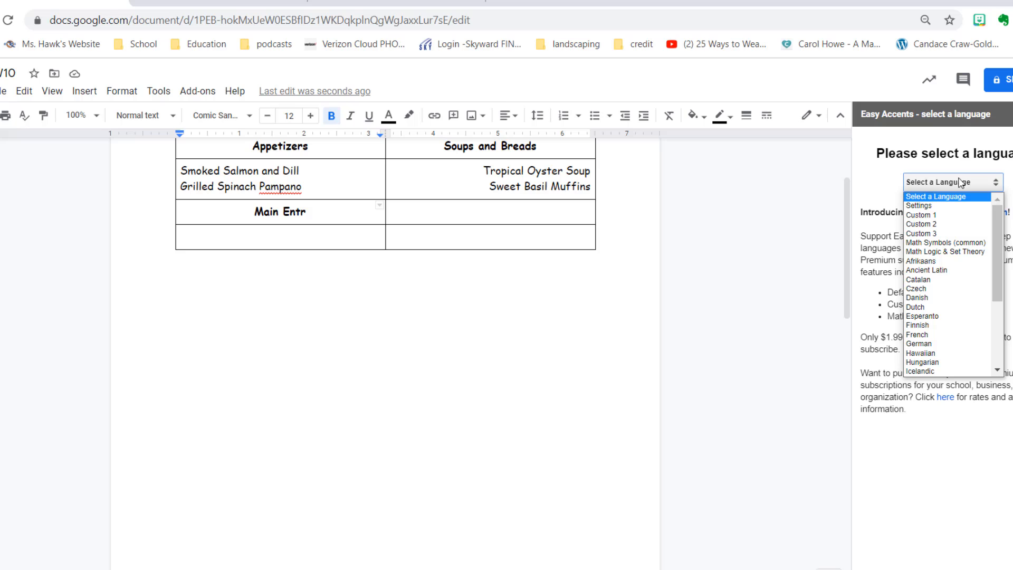
left_click(937, 335)
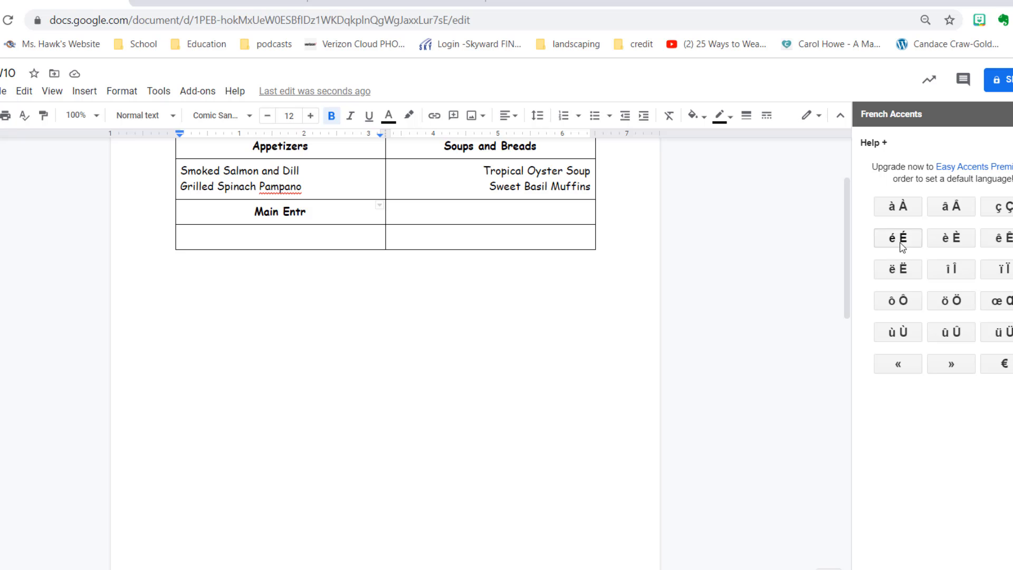
left_click(901, 244)
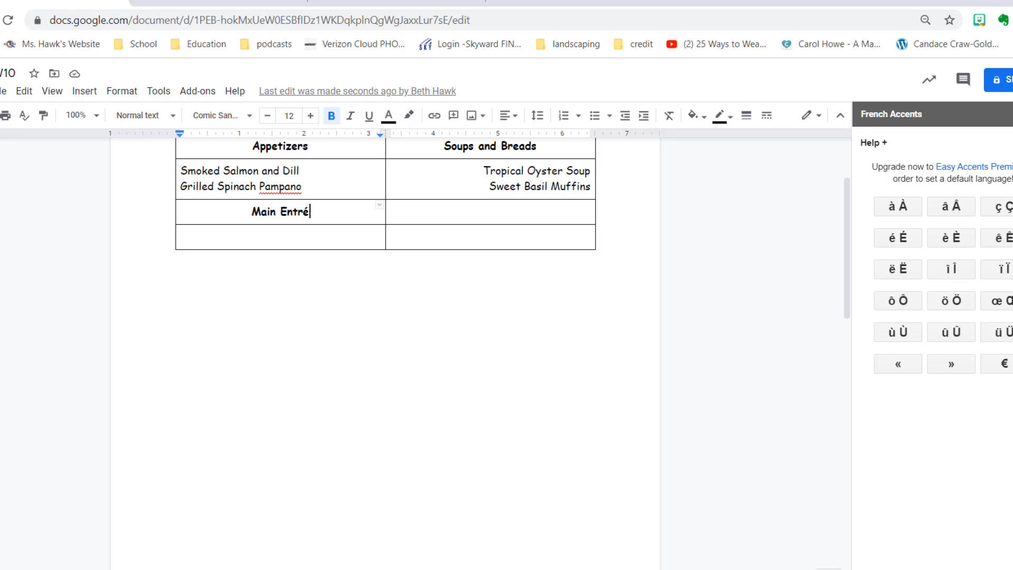
left_click(1012, 114)
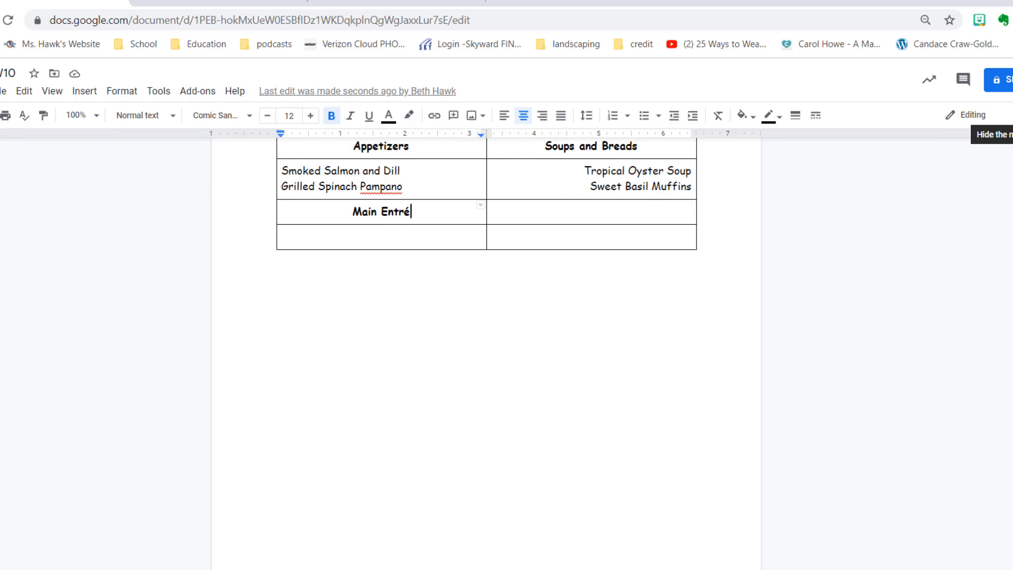
type("e")
- Enter the heading "Desserts" in the cell beside Main Entrée, then move to the empty cell below Main Entrée
key("Tab")
type("Desserts")
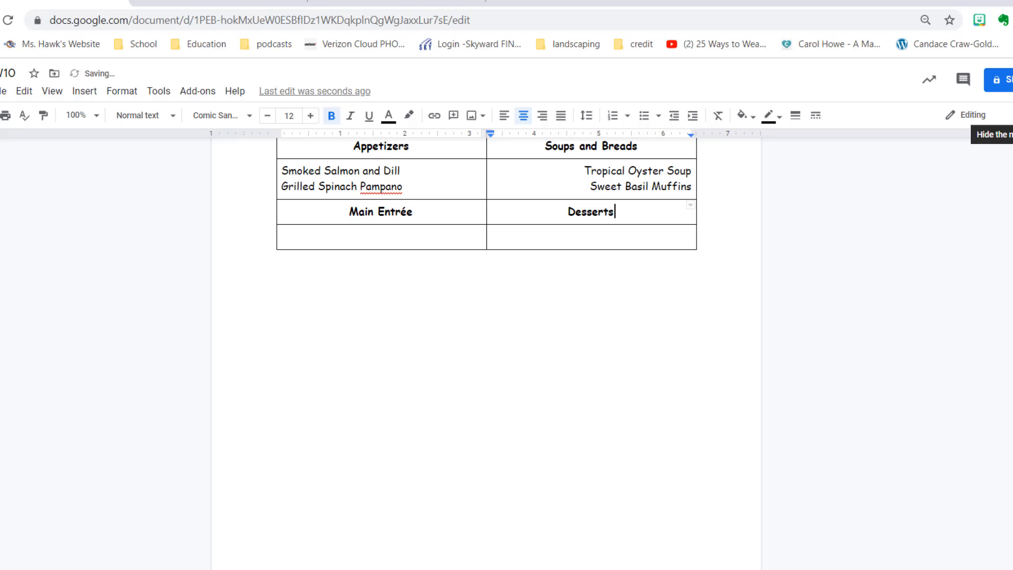
key("Tab")
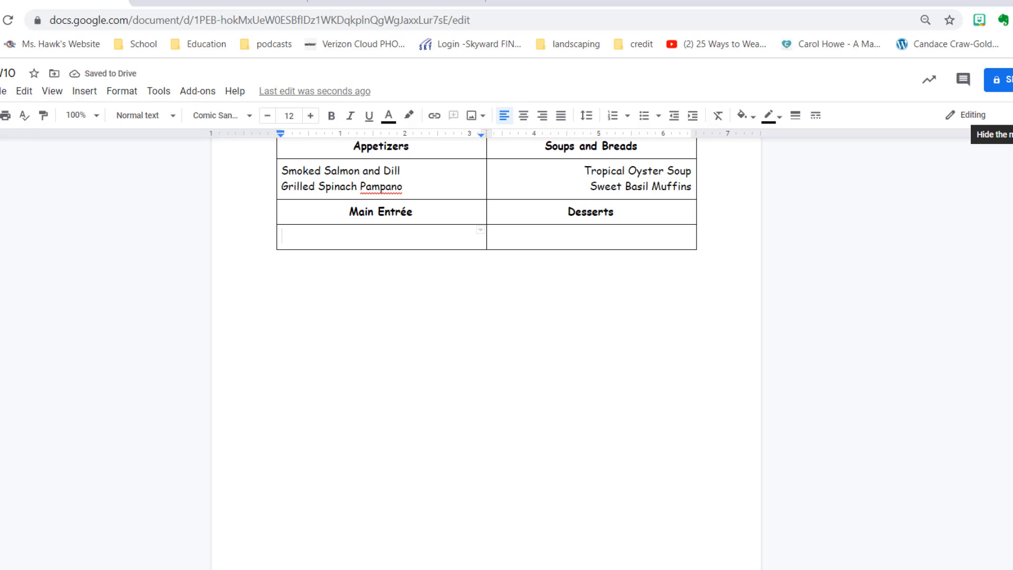
- Set the title row and the Appetizers heading row to a minimum height of .5 inches with middle vertical alignment
left_click_drag(386, 115, 520, 133)
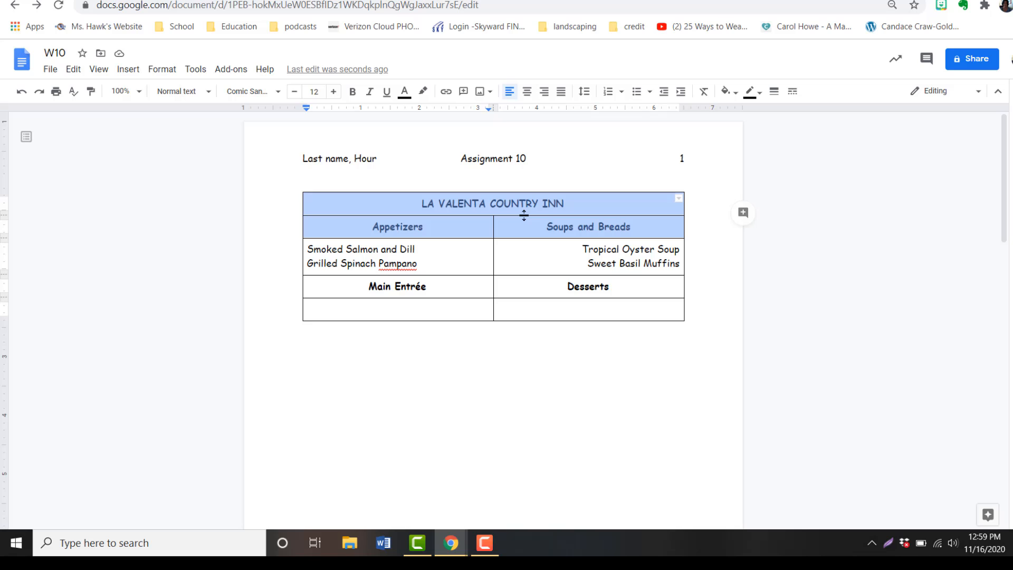
left_click(160, 72)
mouse_move(239, 276)
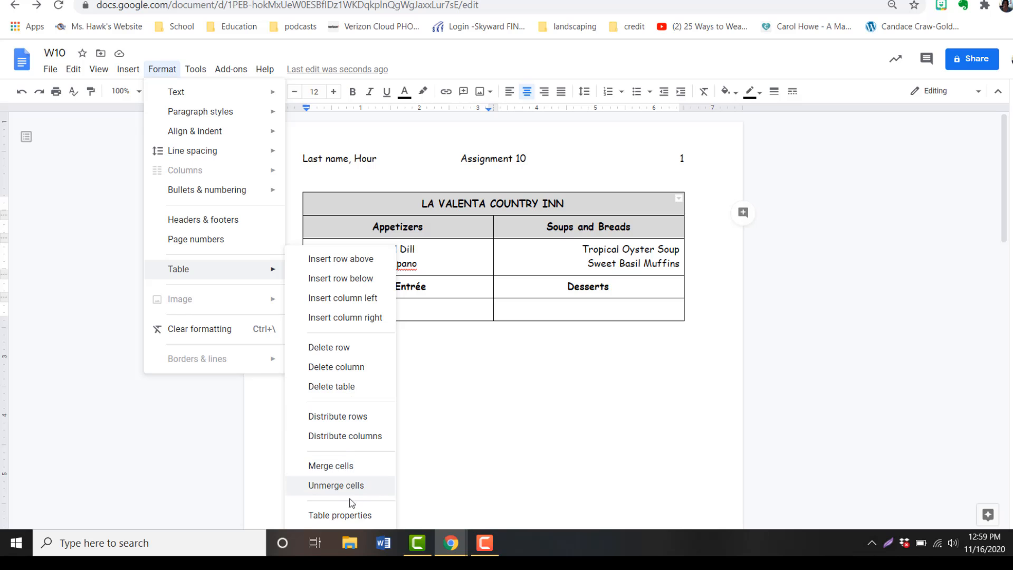
left_click(352, 519)
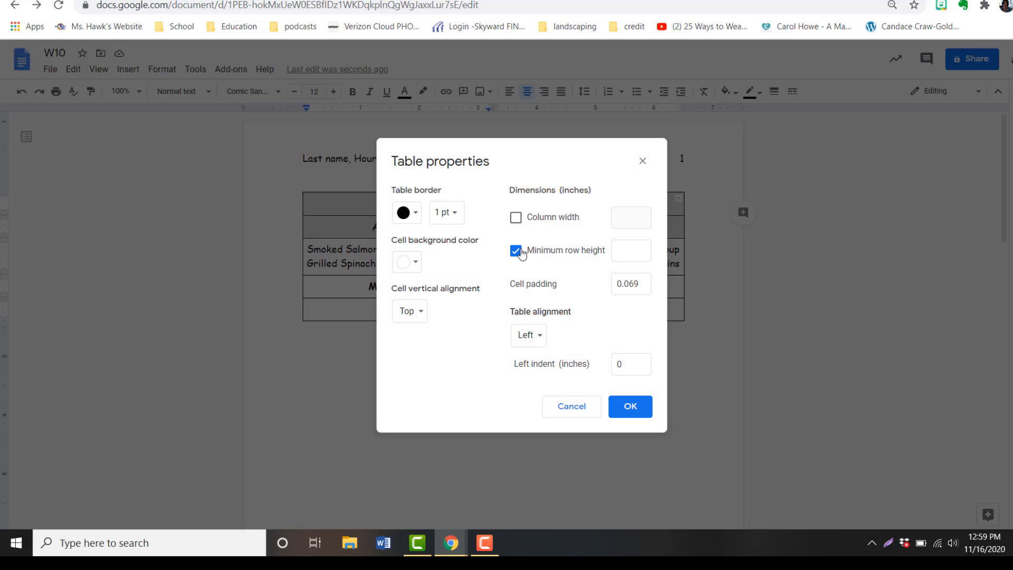
left_click(633, 251)
left_click(417, 311)
left_click(427, 331)
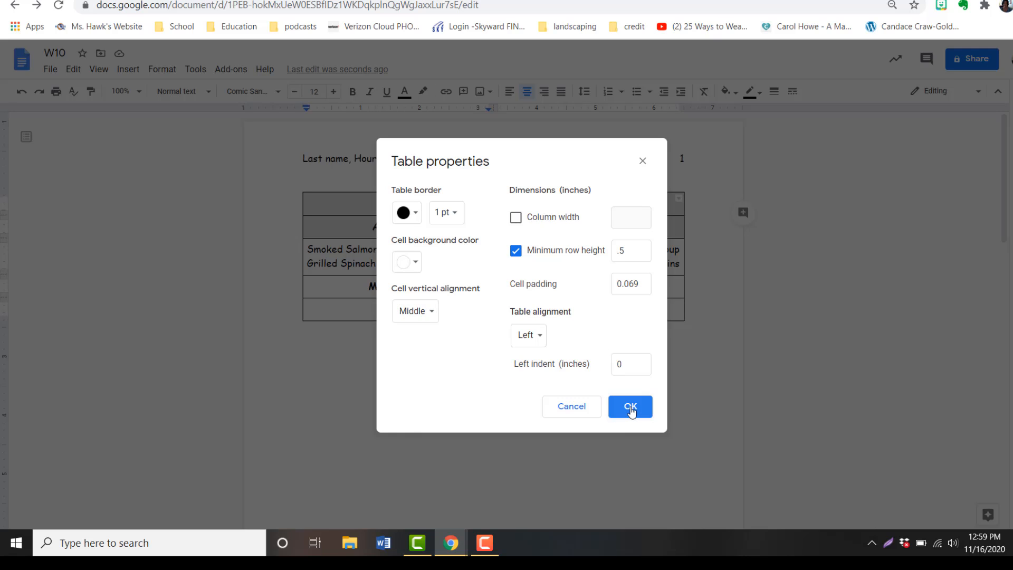
left_click(631, 406)
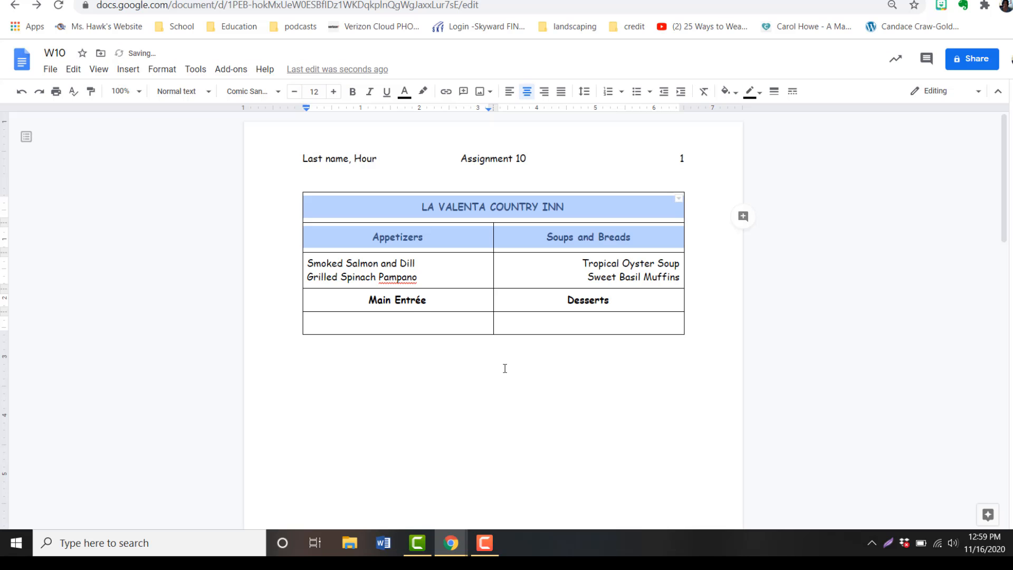
- Give the Main Entrée and Desserts heading row a minimum height of .5 inches and middle vertical alignment
left_click(356, 303)
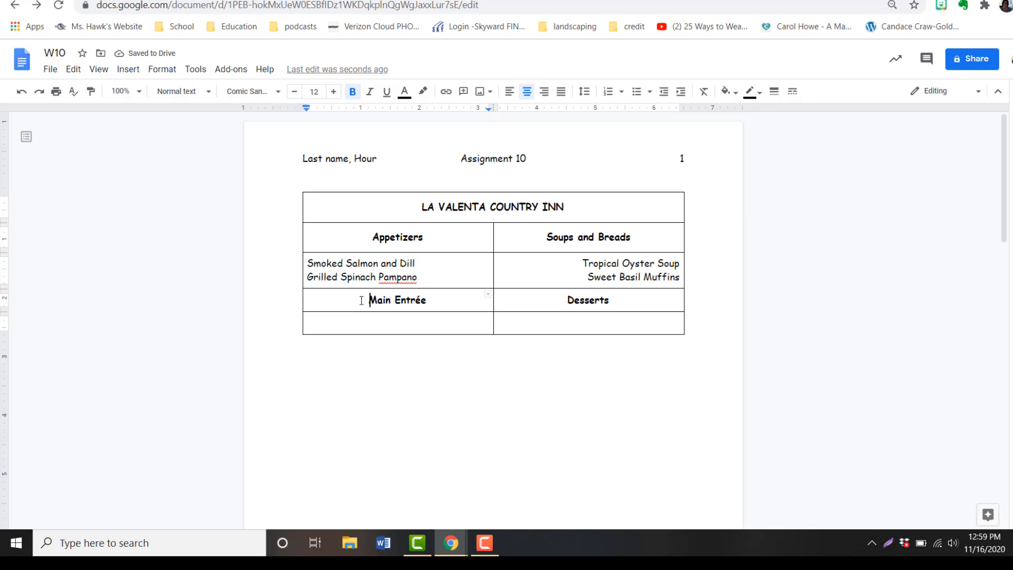
left_click_drag(362, 300, 513, 301)
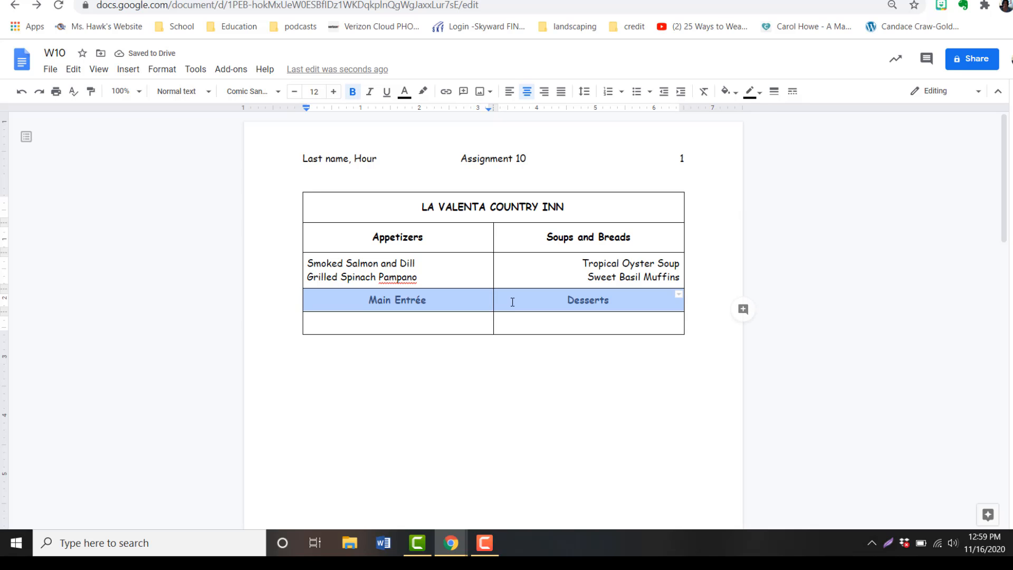
left_click(168, 71)
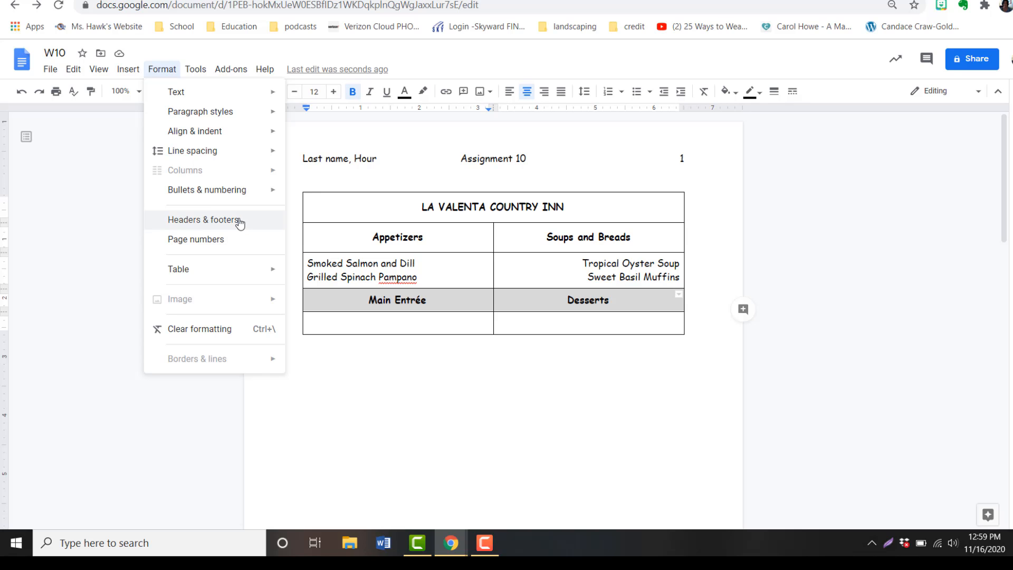
mouse_move(226, 271)
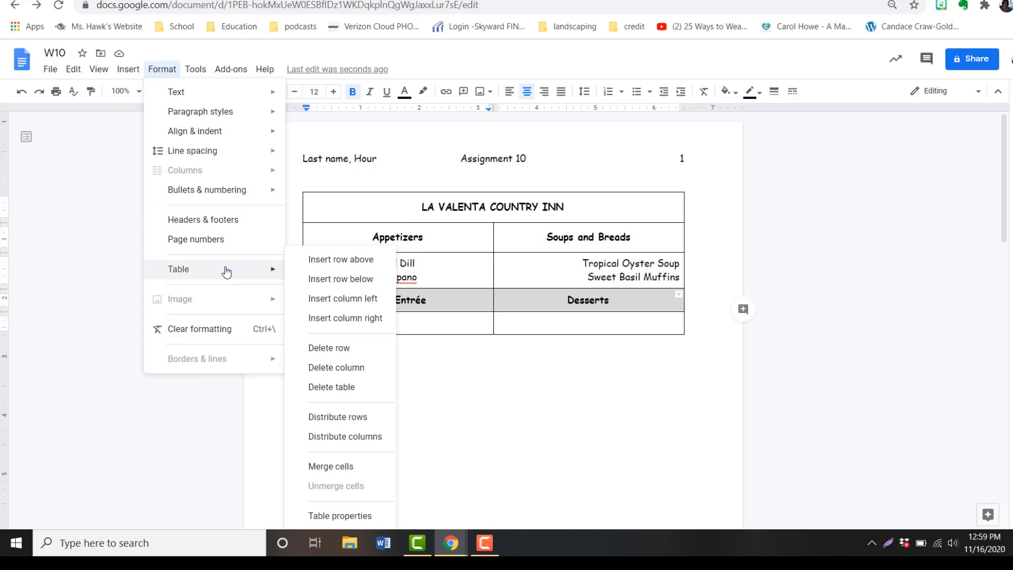
left_click(353, 517)
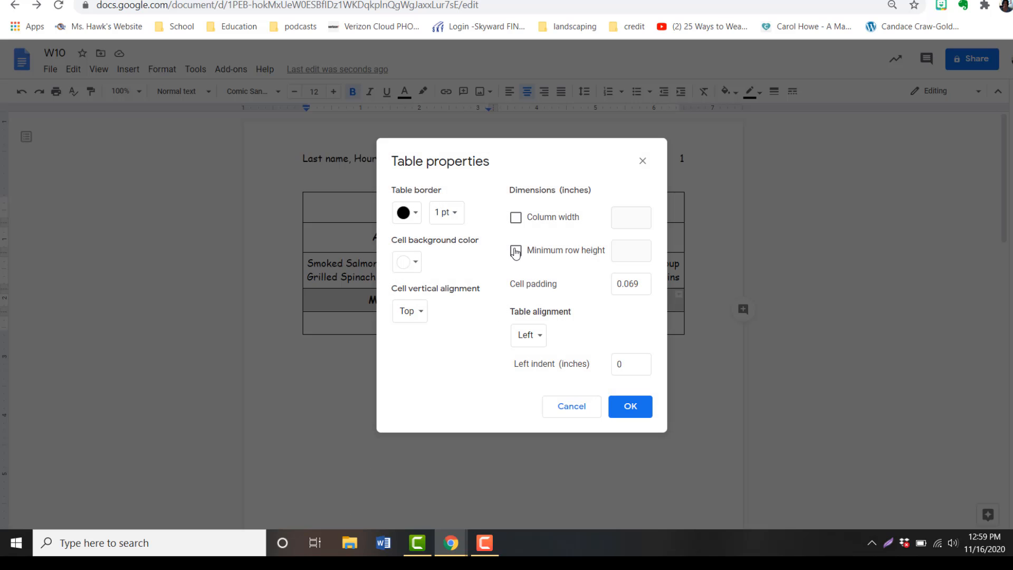
left_click(615, 250)
type(".5")
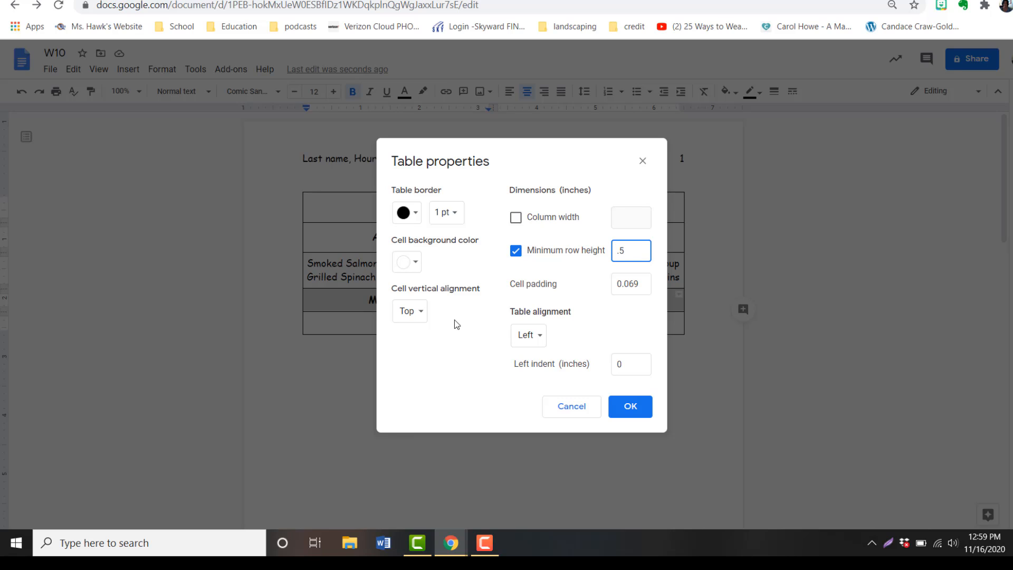
left_click(411, 311)
left_click(420, 331)
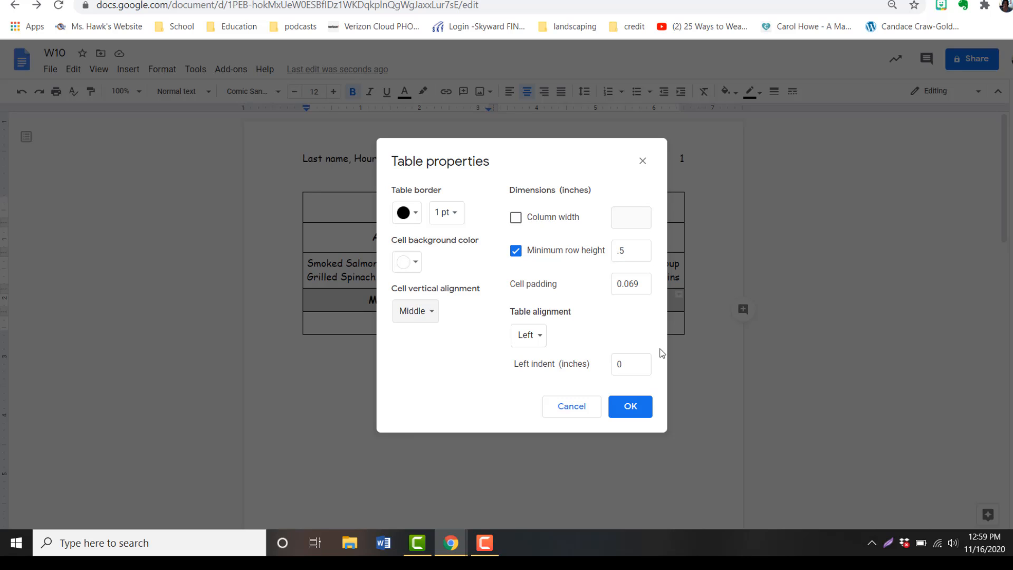
left_click(633, 414)
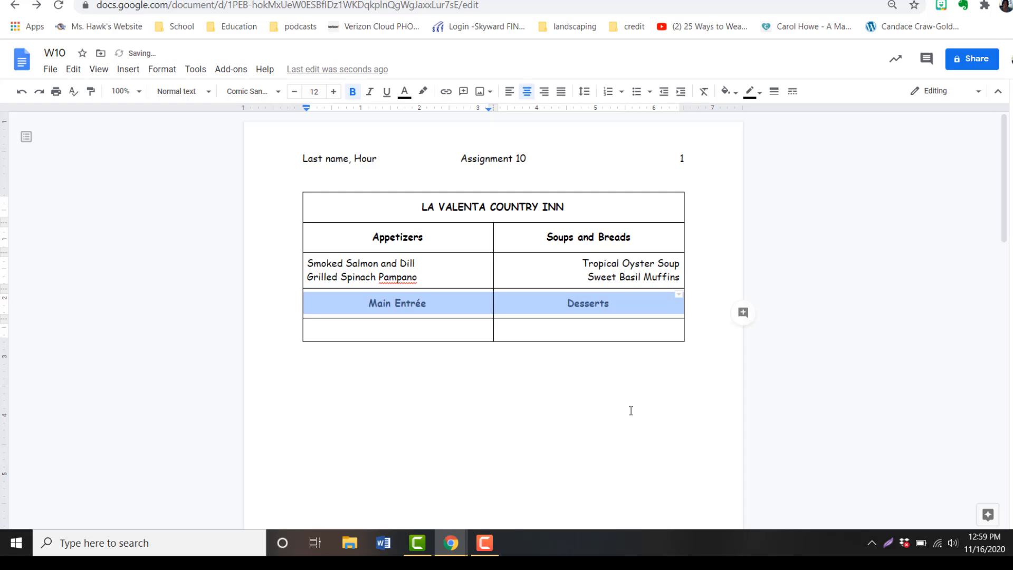
- Shade the title row and the Appetizers and Soups and Breads heading row with a light gray cell background
left_click(363, 347)
left_click_drag(407, 199, 510, 237)
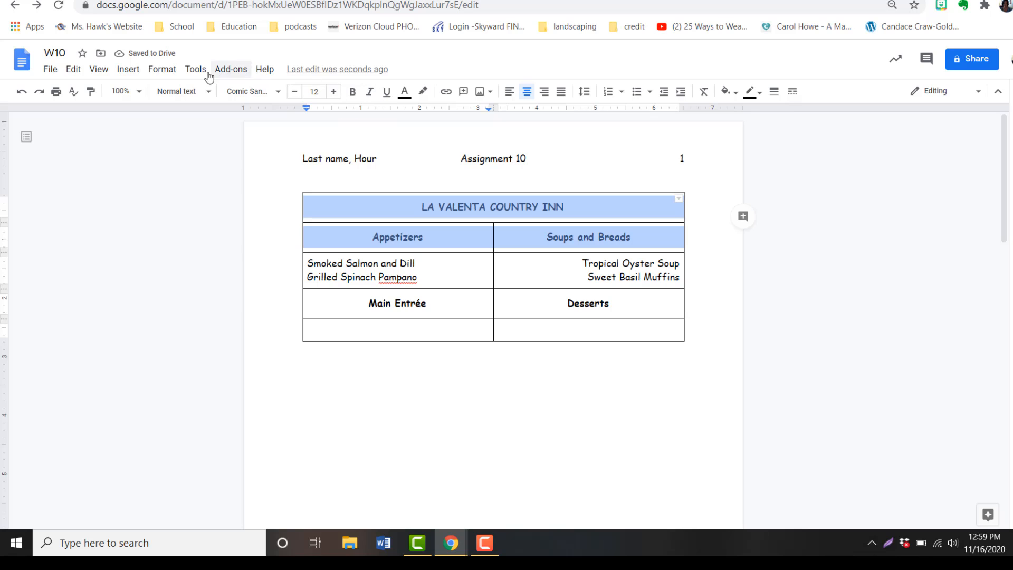
left_click(162, 69)
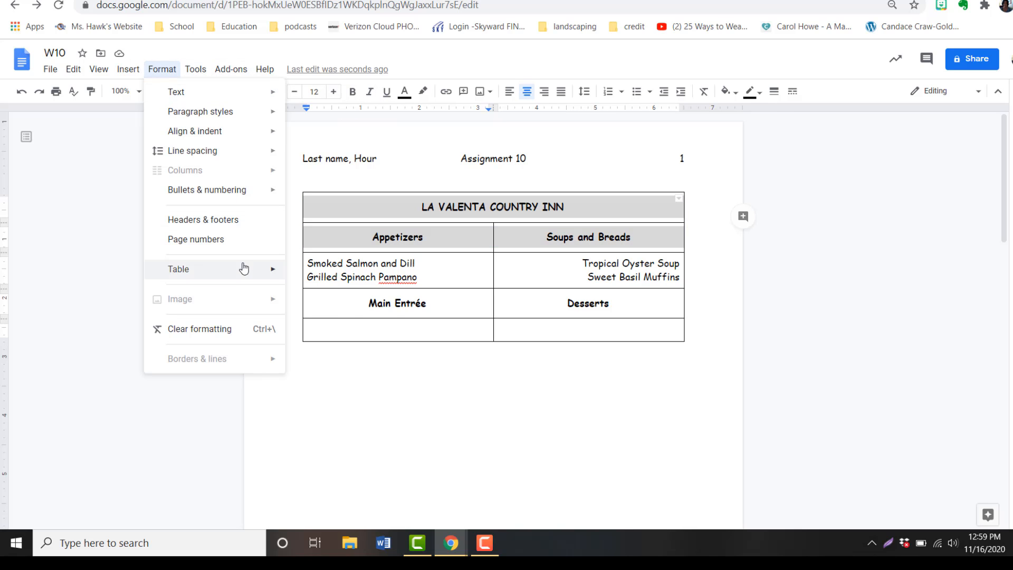
mouse_move(244, 272)
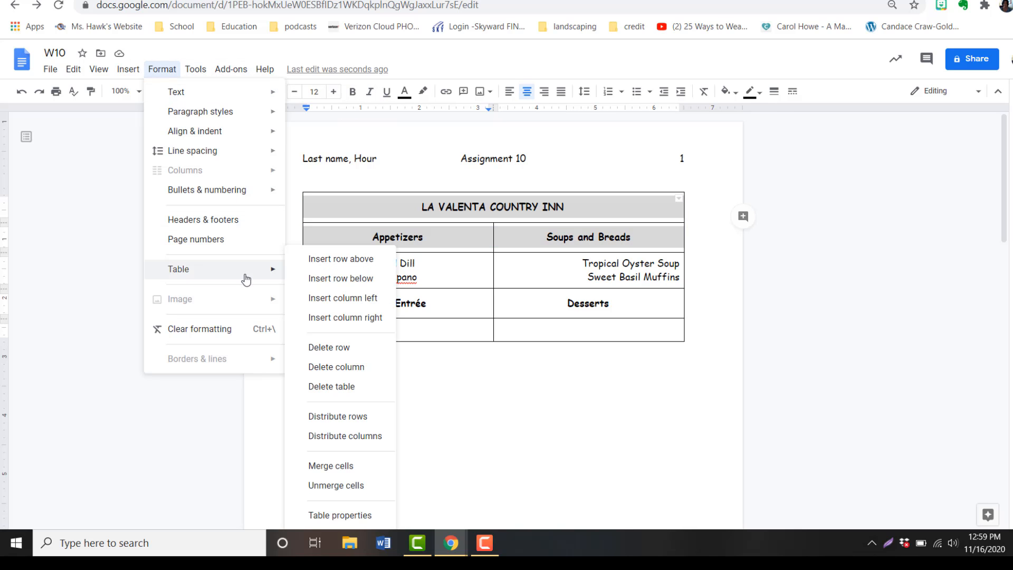
left_click(353, 513)
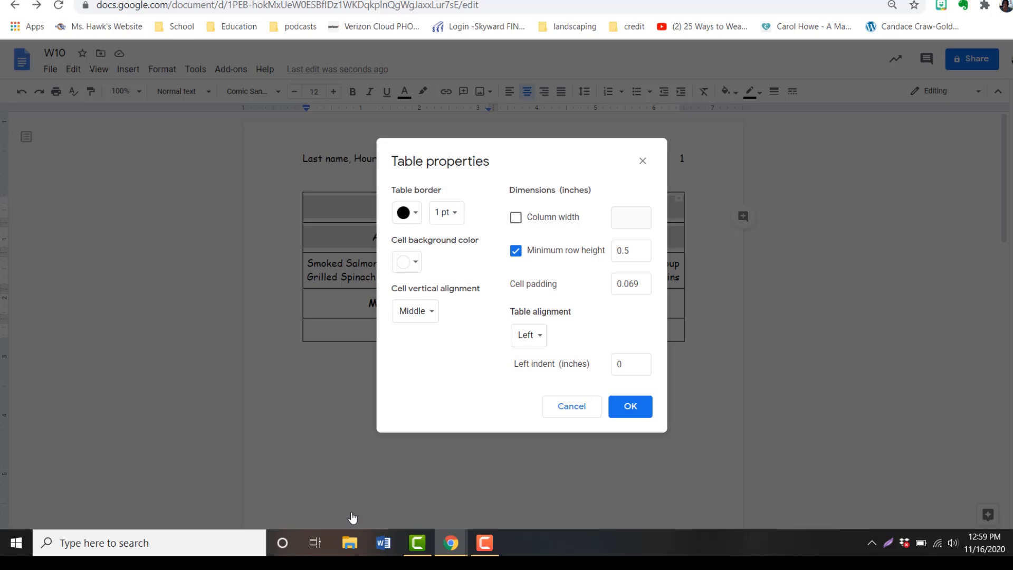
left_click(411, 264)
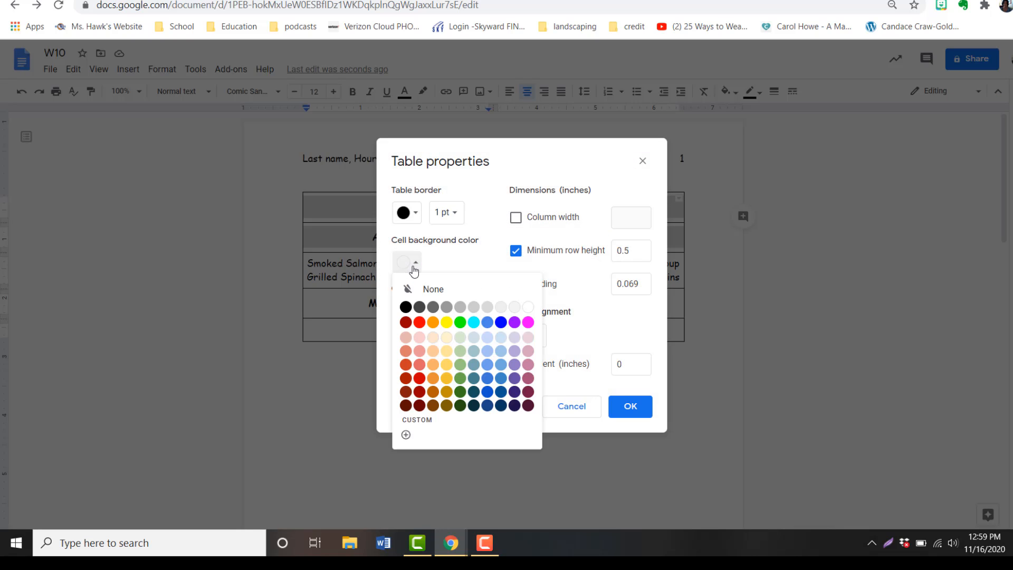
left_click(488, 308)
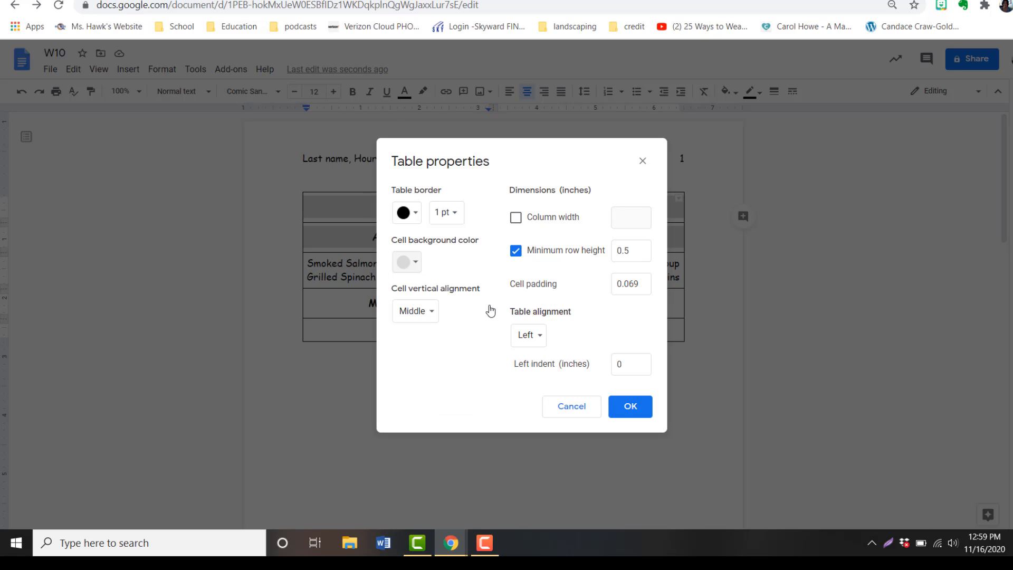
left_click(628, 409)
left_click(505, 371)
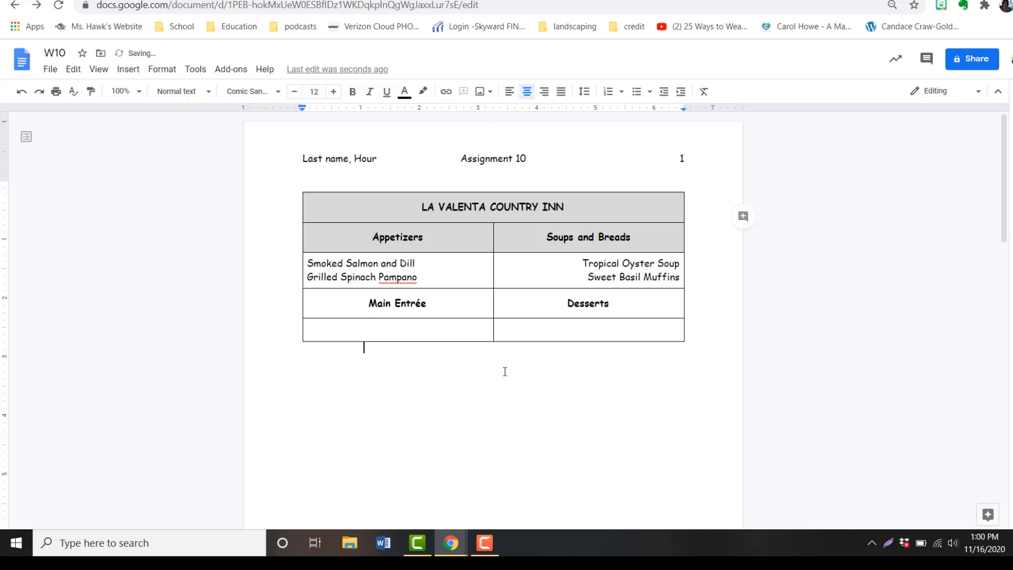
- Apply the same light gray cell background to the Main Entrée and Desserts heading row
left_click_drag(357, 301, 513, 298)
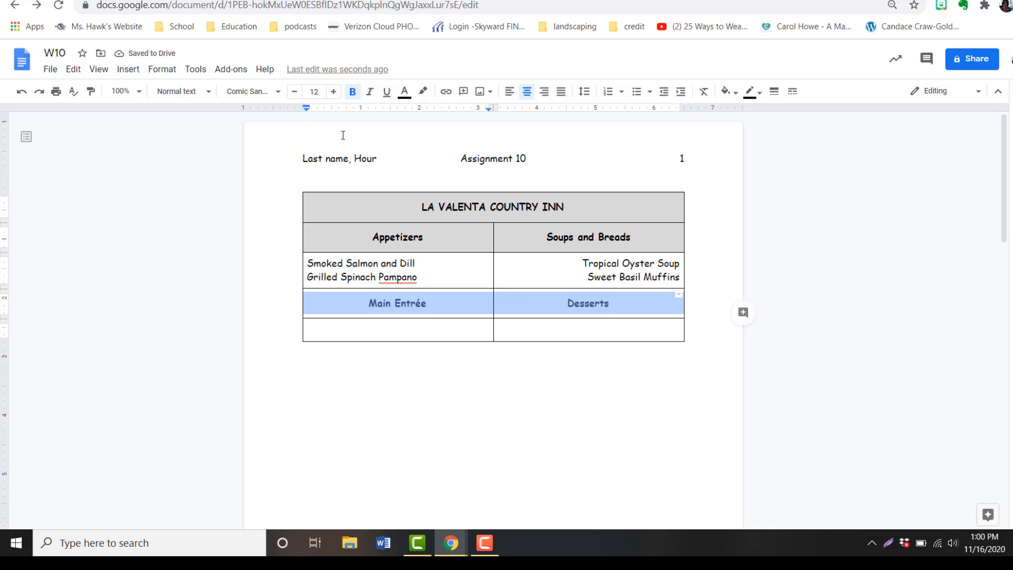
left_click(164, 70)
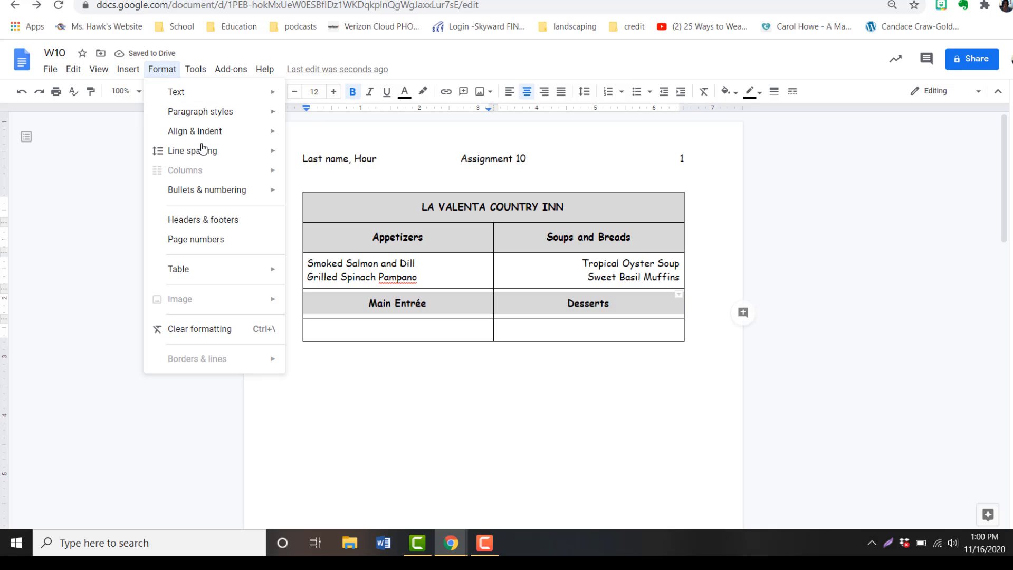
mouse_move(253, 270)
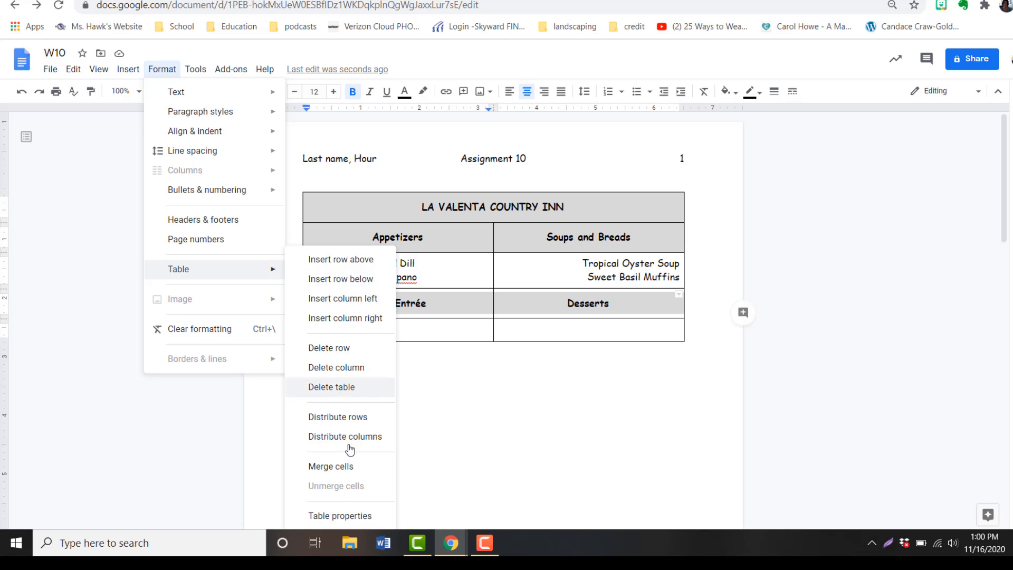
left_click(348, 516)
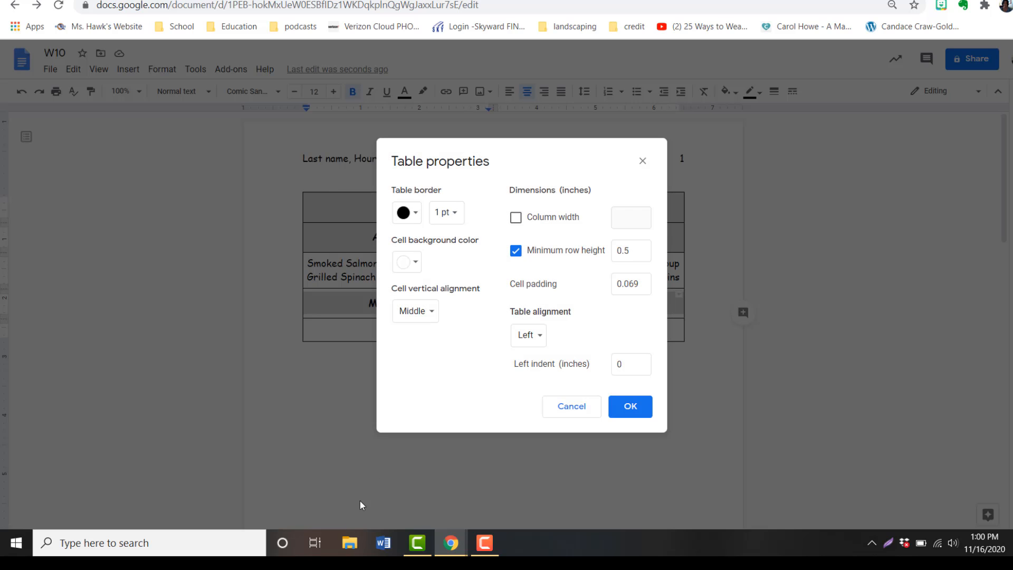
left_click(415, 262)
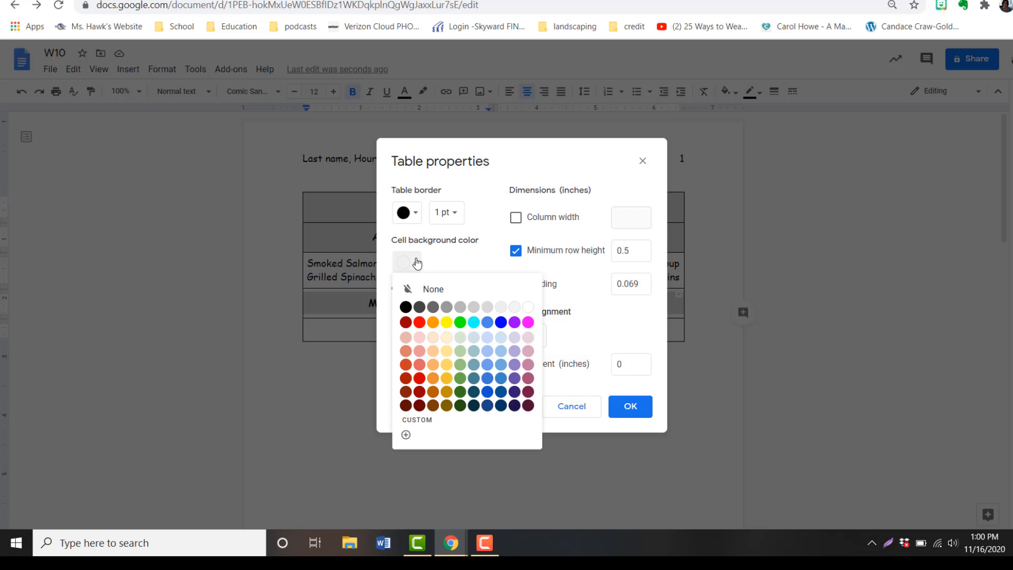
left_click(482, 308)
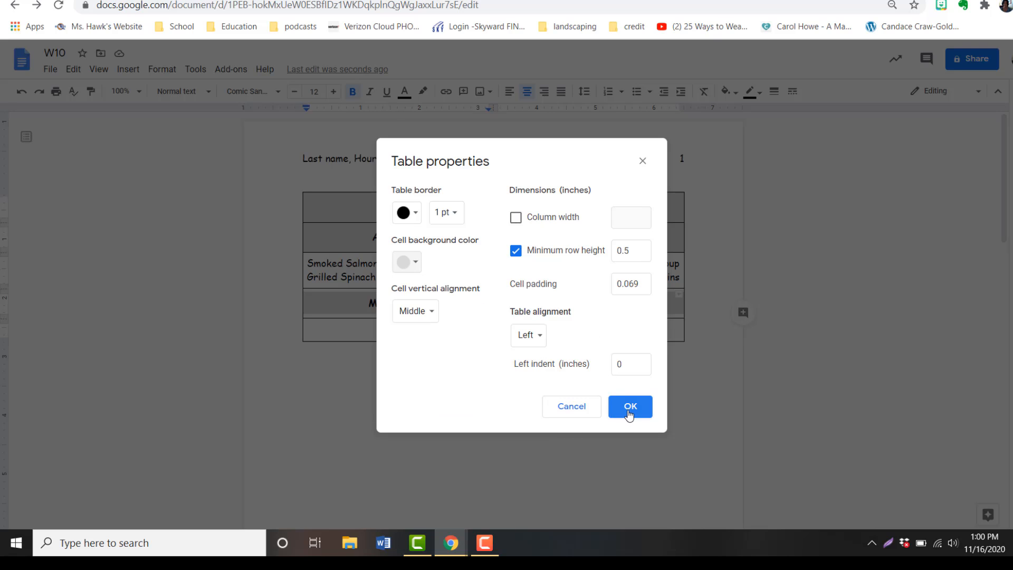
left_click(629, 406)
left_click(583, 411)
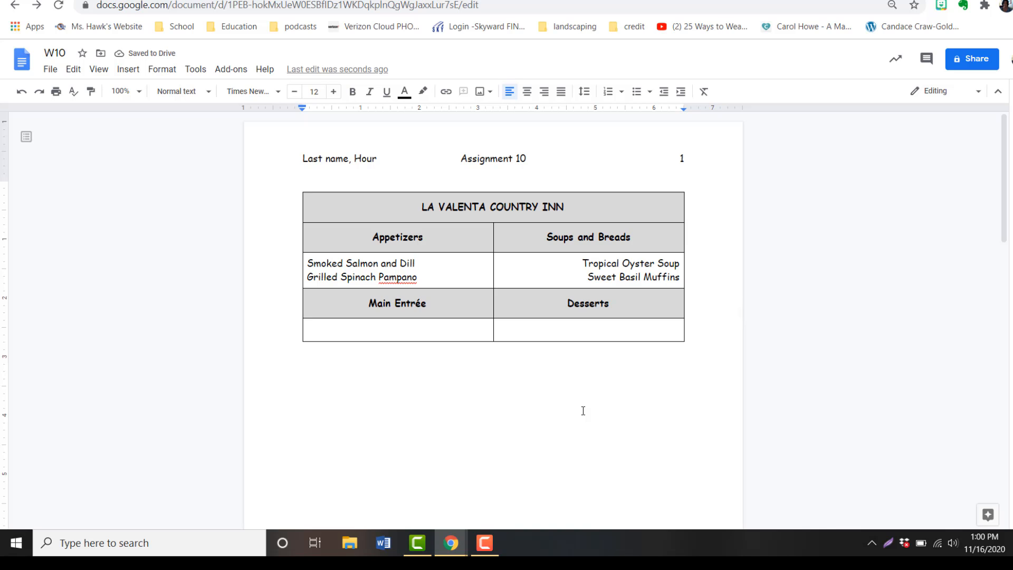
- Review the completed example menu table on page 2 of the document
scroll(582, 410, "down", 10)
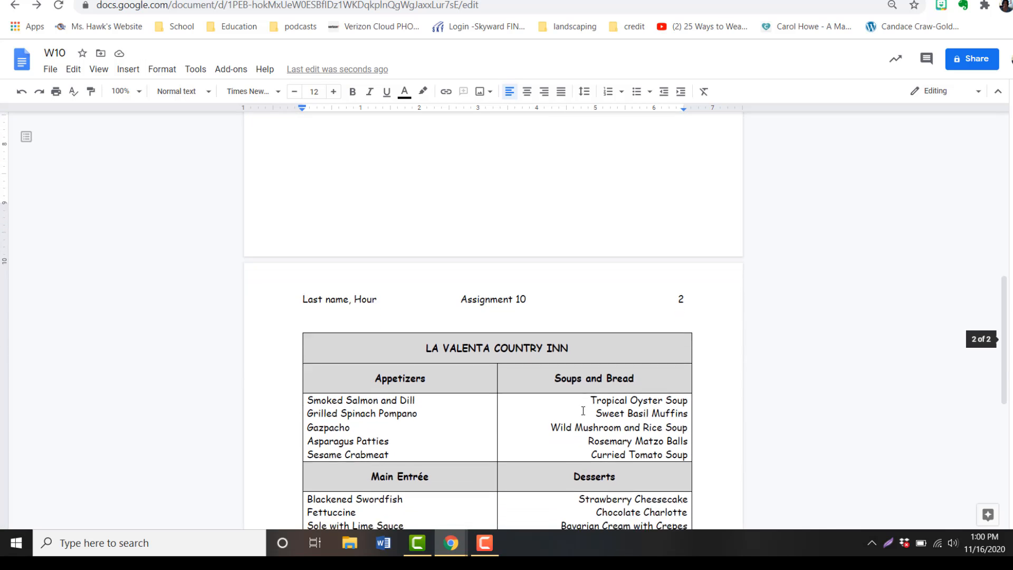
scroll(583, 411, "down", 2)
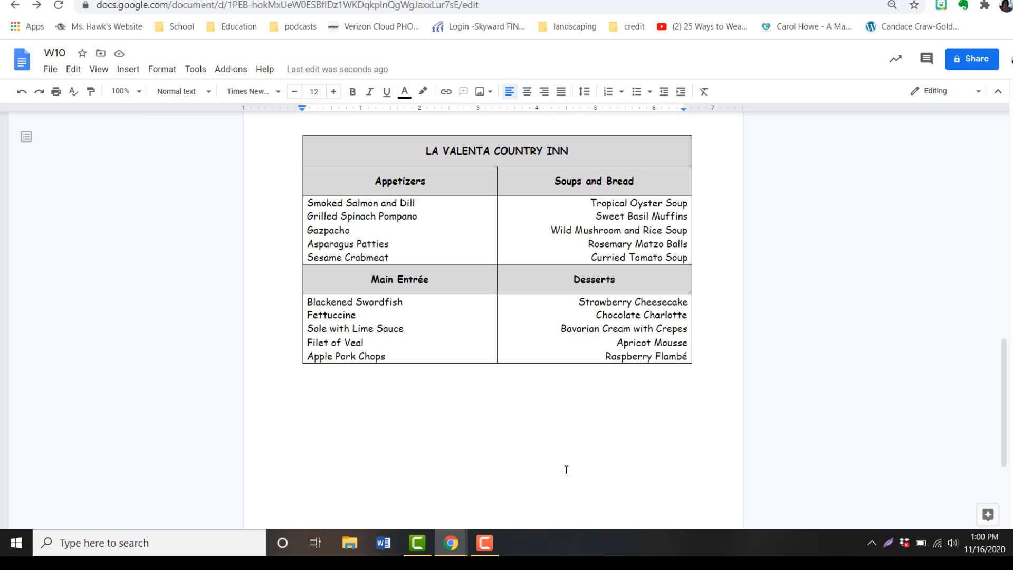
left_click(511, 484)
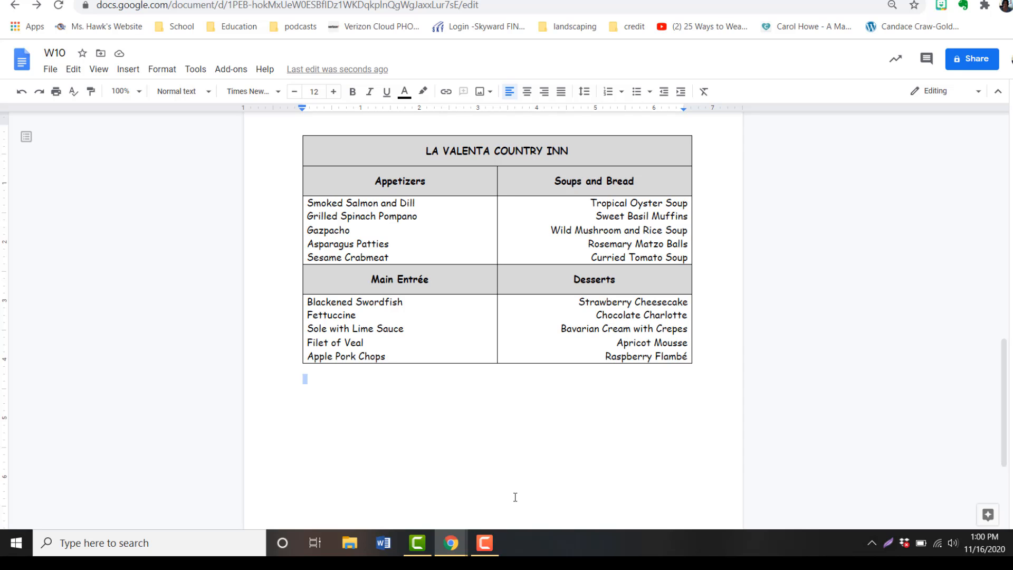
left_click(484, 542)
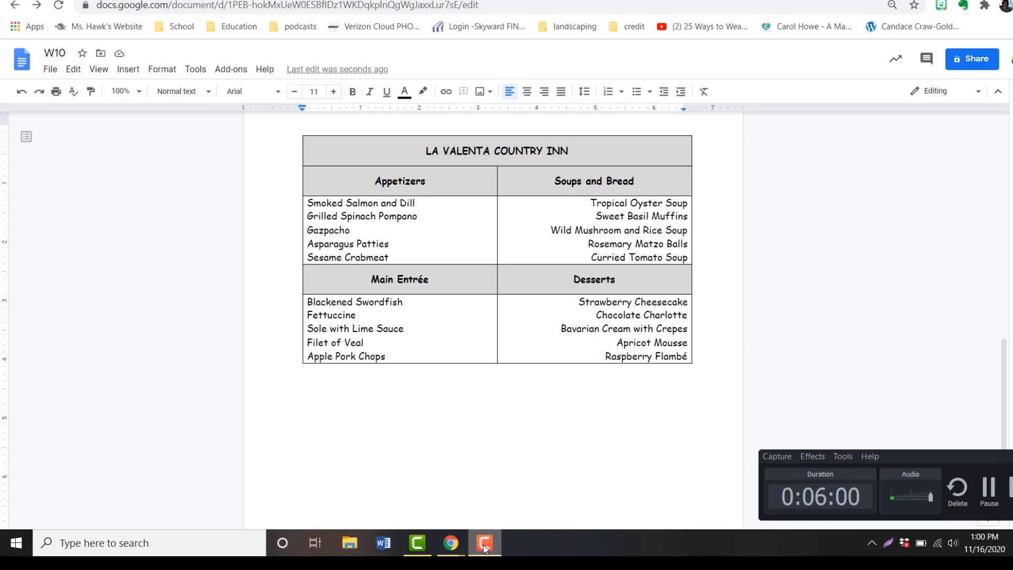